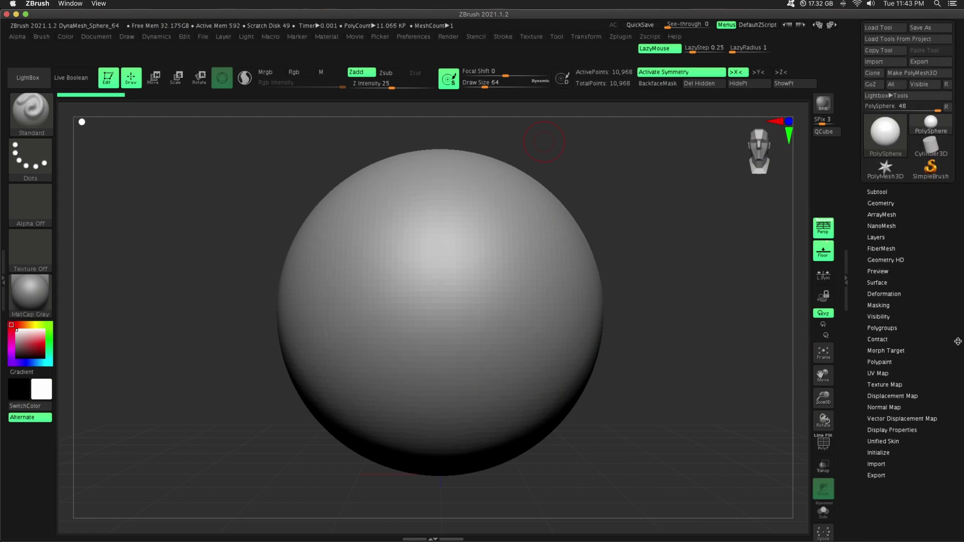
# Initialize the sphere as a QCube with X, Y and Z resolution set to 1
pyautogui.click(883, 452)
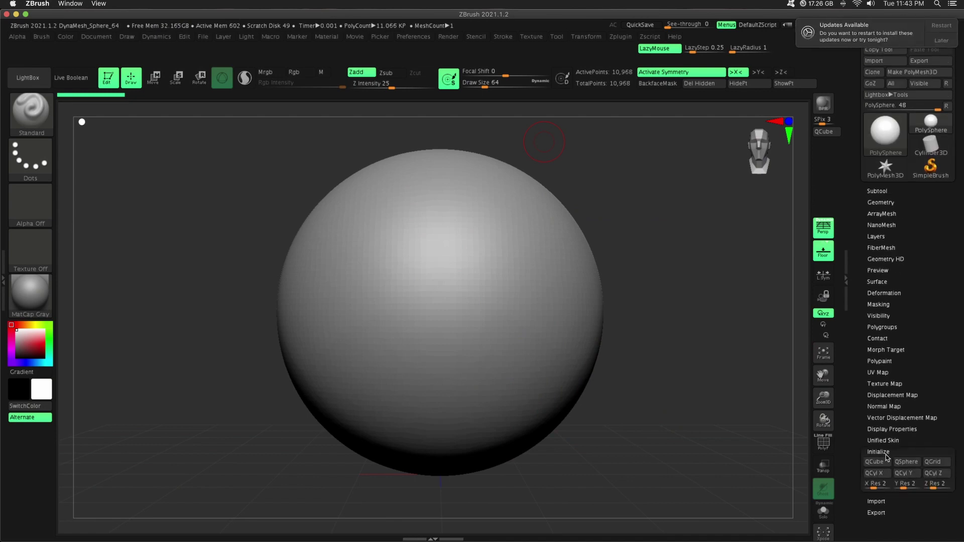
pyautogui.click(870, 487)
pyautogui.click(932, 485)
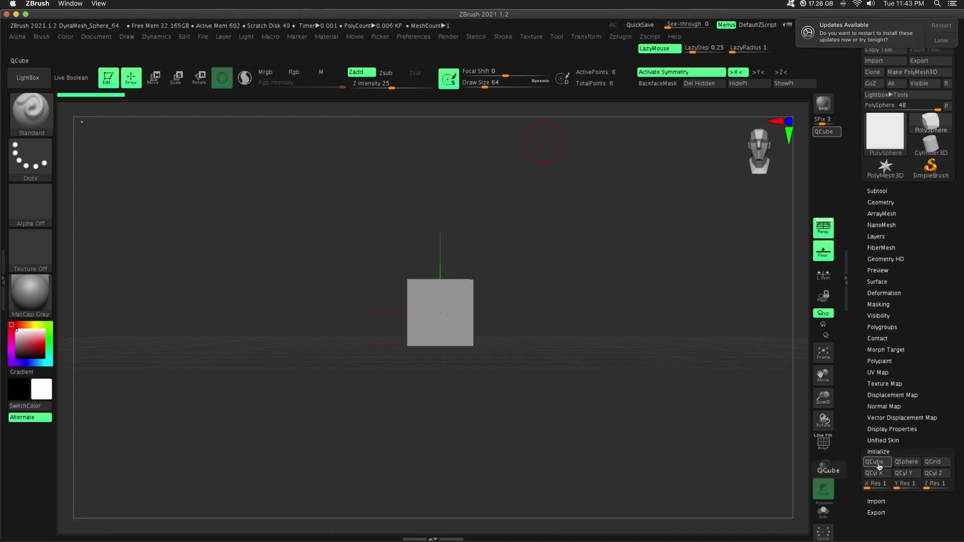
pyautogui.moveTo(589, 325); pyautogui.dragTo(548, 351)
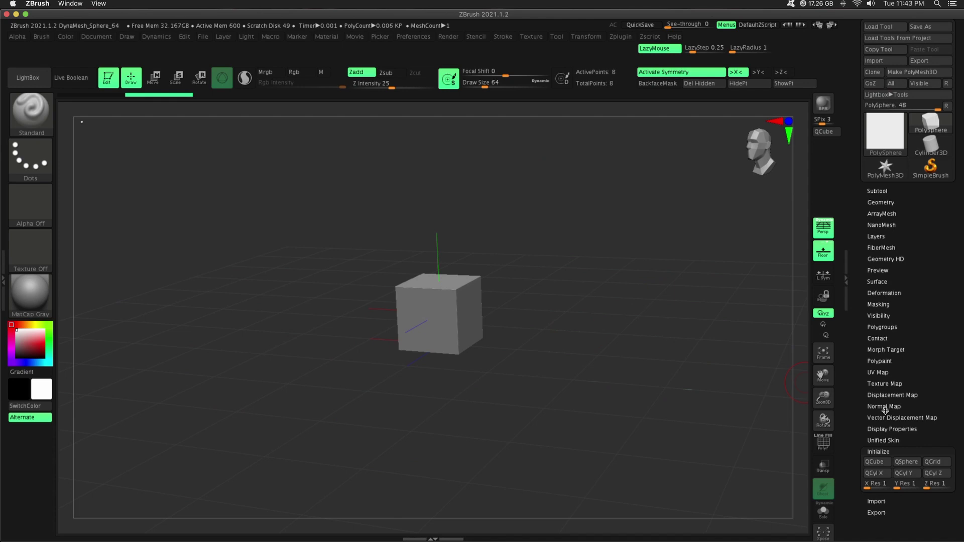
pyautogui.moveTo(823, 398); pyautogui.dragTo(824, 437)
pyautogui.click(823, 443)
pyautogui.click(823, 443)
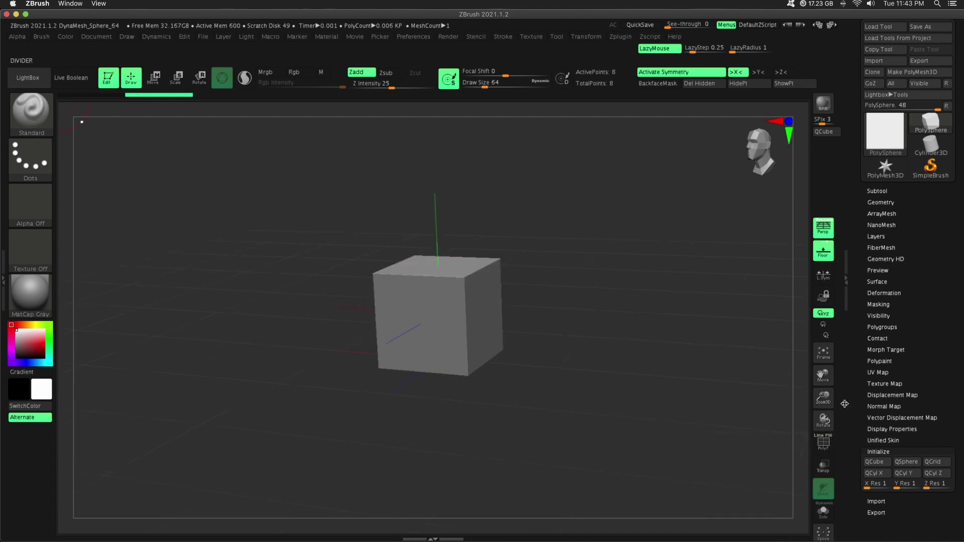
# Switch to the ZModeler brush
pyautogui.click(40, 118)
pyautogui.press('z')
pyautogui.click(588, 368)
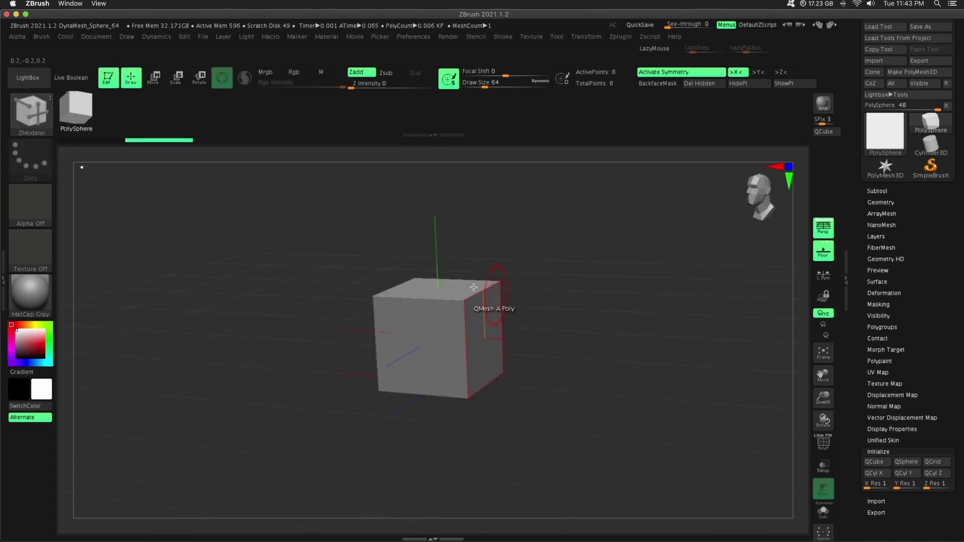
# Turn off perspective, mask the cube's lower half, and widen and raise its top to form a tapered pot
pyautogui.moveTo(548, 239)
pyautogui.keyDown('shift'); pyautogui.mouseDown()
pyautogui.moveTo(559, 233)
pyautogui.moveTo(559, 245)
pyautogui.mouseUp(); pyautogui.keyUp('shift')
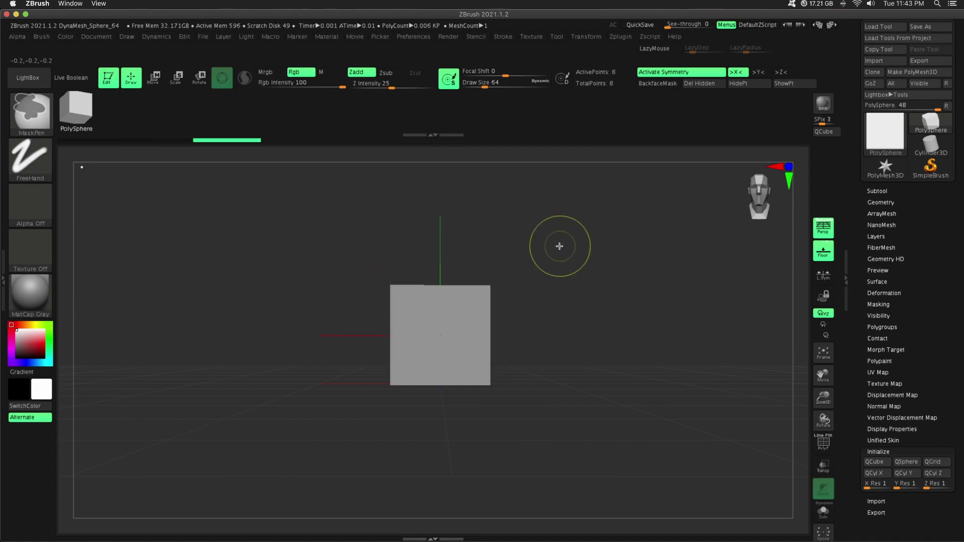
pyautogui.press('p')
pyautogui.press('w')
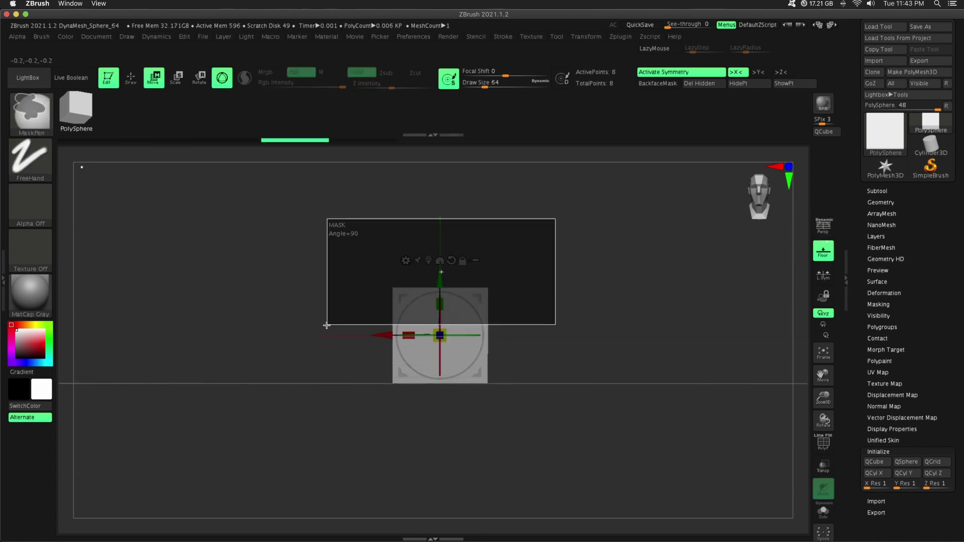
pyautogui.moveTo(439, 275)
pyautogui.mouseDown()
pyautogui.moveTo(439, 331)
pyautogui.moveTo(447, 260)
pyautogui.mouseUp()
pyautogui.moveTo(444, 322); pyautogui.dragTo(449, 315)
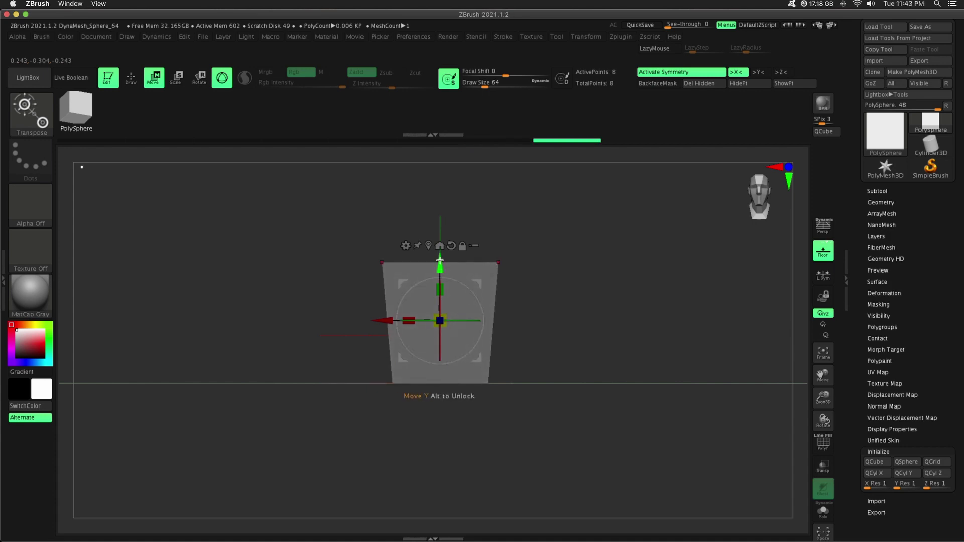
pyautogui.moveTo(440, 260); pyautogui.dragTo(436, 271)
# Insert an edge loop around the pot slightly below its top edge, clear the mask and display the polygroups
pyautogui.click(130, 79)
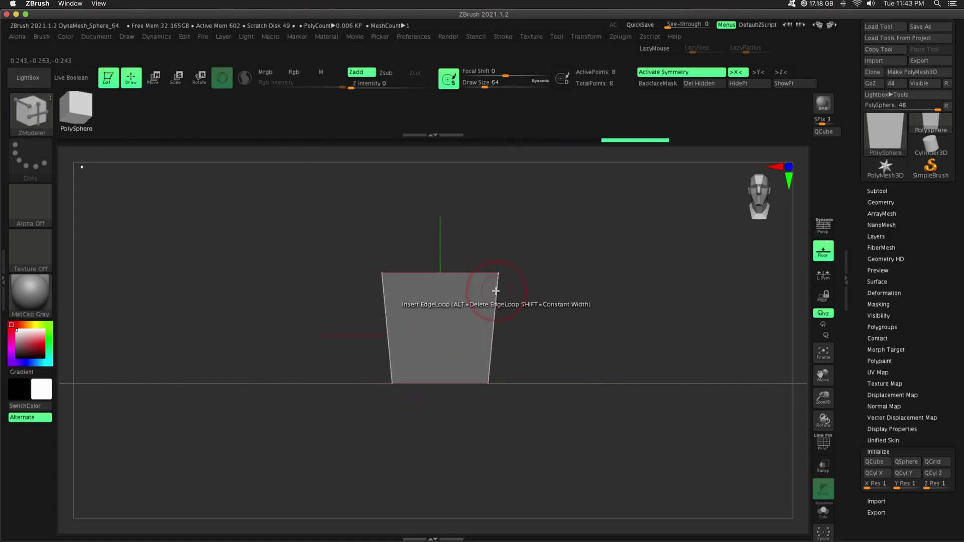
pyautogui.moveTo(551, 280); pyautogui.dragTo(495, 298)
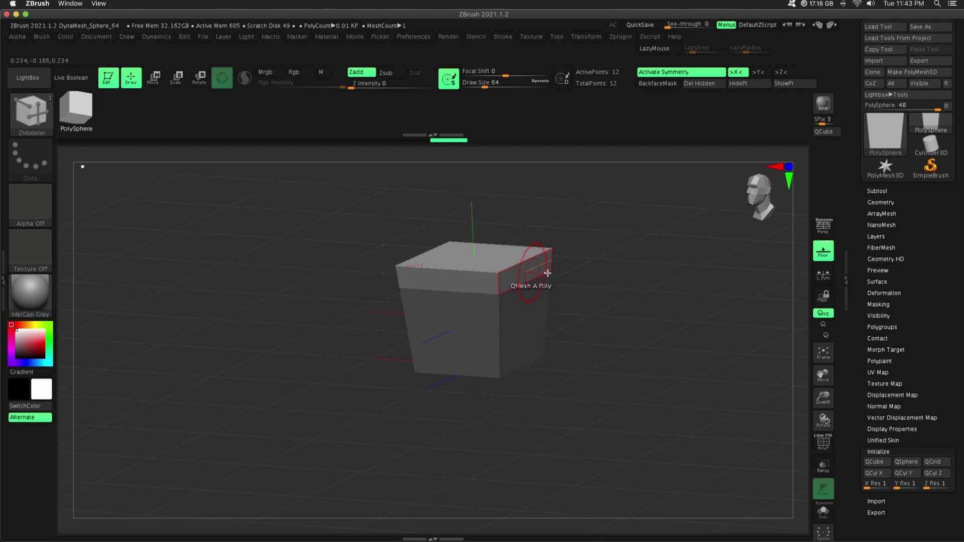
pyautogui.keyDown('ctrl'); pyautogui.moveTo(597, 258); pyautogui.dragTo(553, 258); pyautogui.keyUp('ctrl')
pyautogui.click(825, 443)
# Try extruding the band at the pot's top outward into a rim with different ZModeler polygon actions
pyautogui.moveTo(613, 241); pyautogui.dragTo(584, 221)
pyautogui.moveTo(459, 276); pyautogui.dragTo(474, 279)
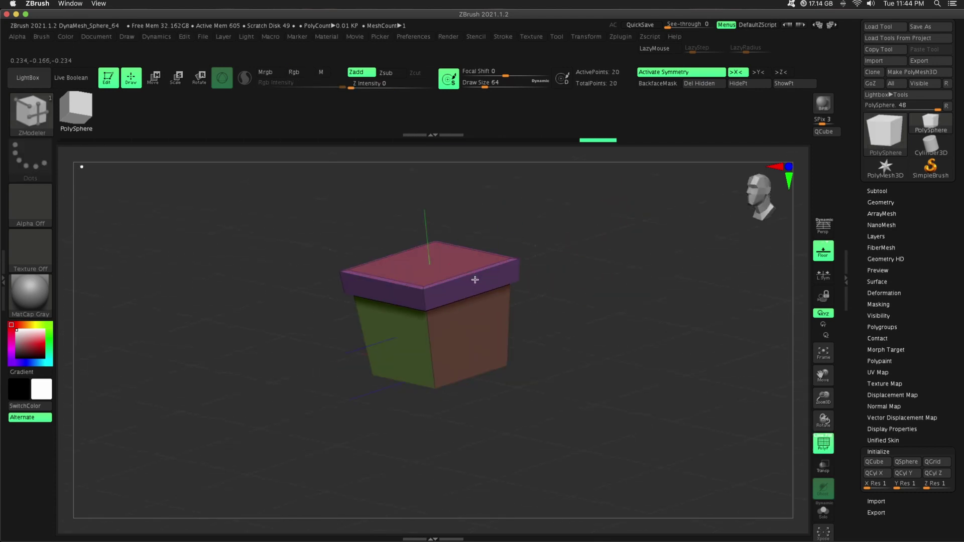
pyautogui.keyDown('shift'); pyautogui.moveTo(613, 266); pyautogui.dragTo(652, 260); pyautogui.keyUp('shift')
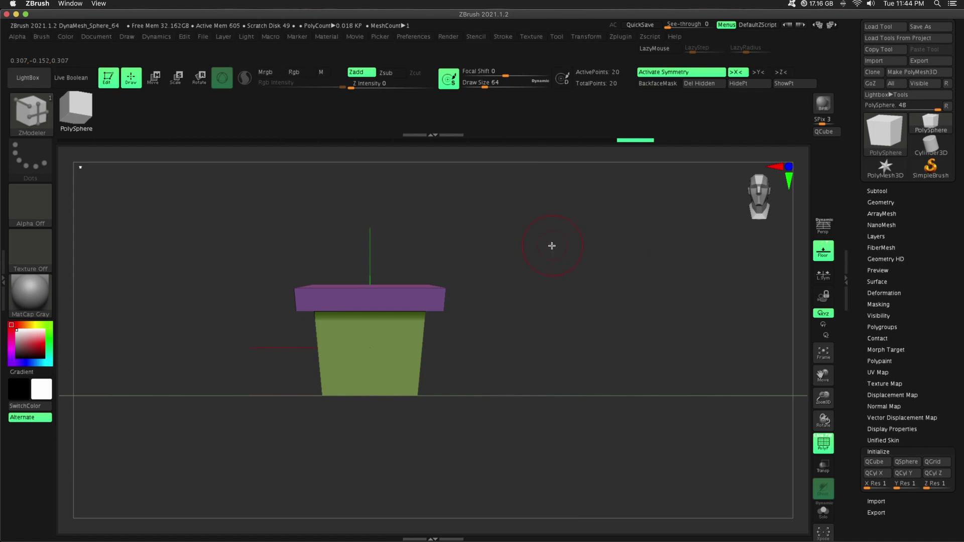
pyautogui.press('super+z')
pyautogui.press('super+z')
pyautogui.moveTo(253, 347); pyautogui.dragTo(191, 372)
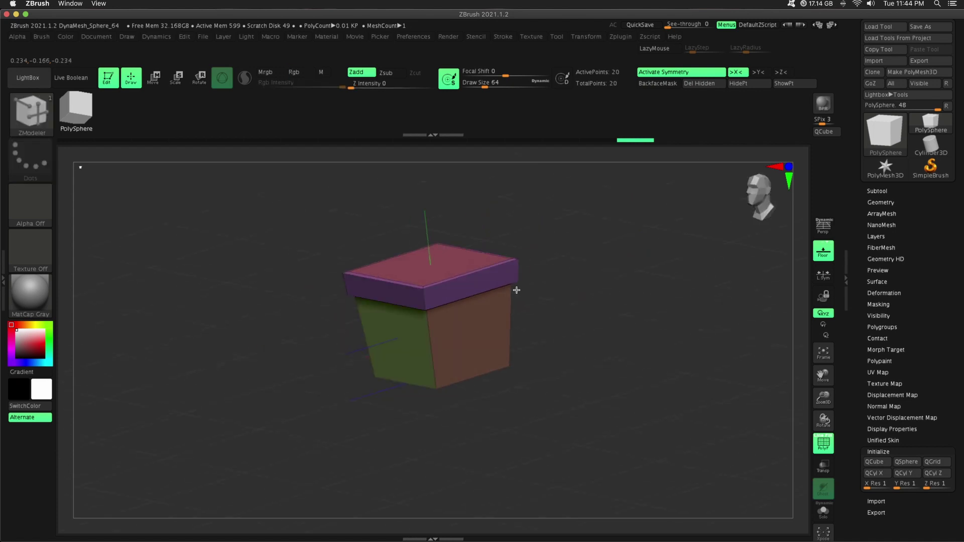
pyautogui.press('super+z')
pyautogui.press('super+z')
pyautogui.press('space')
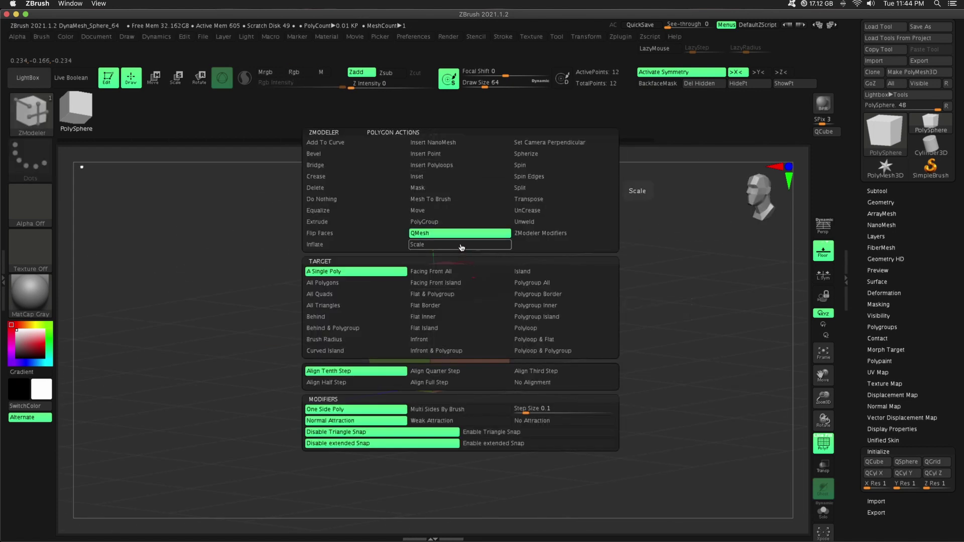
pyautogui.click(329, 233)
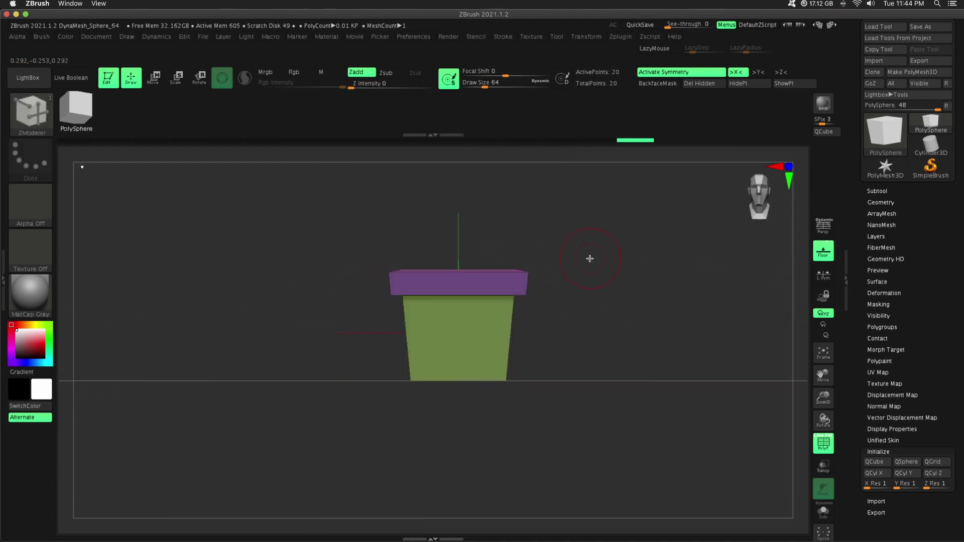
pyautogui.hotkey('ctrl', 'z')
# Extrude the band at the pot's top outward into a rim with the QMesh polygon action
pyautogui.press('space')
pyautogui.click(456, 233)
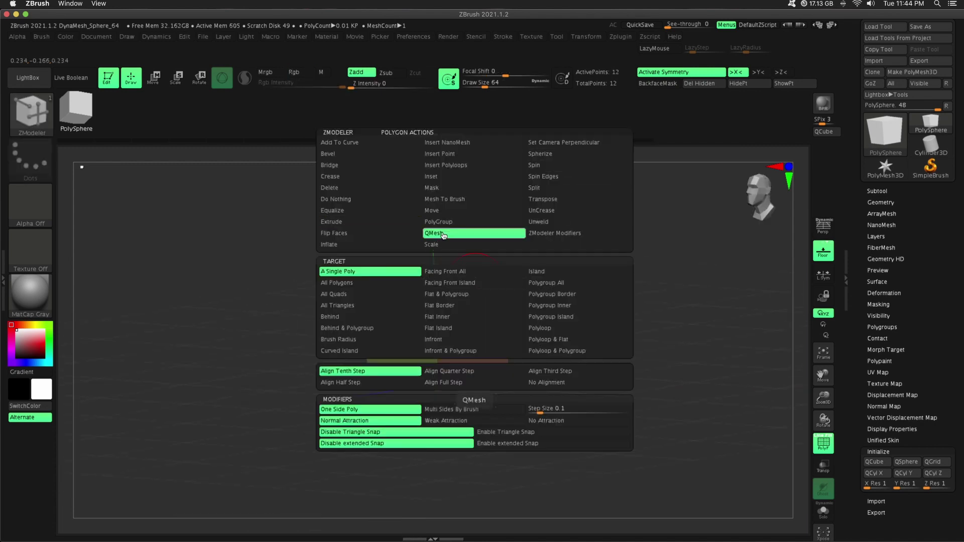
pyautogui.moveTo(464, 287); pyautogui.dragTo(492, 282)
# Mask everything below the rim's top edge and flatten the rim's top surface vertically
pyautogui.moveTo(572, 231); pyautogui.dragTo(258, 300)
pyautogui.keyDown('ctrl'); pyautogui.click(258, 299); pyautogui.keyUp('ctrl')
pyautogui.press('r')
pyautogui.moveTo(379, 310); pyautogui.dragTo(382, 229)
pyautogui.hotkey('ctrl', 'z')
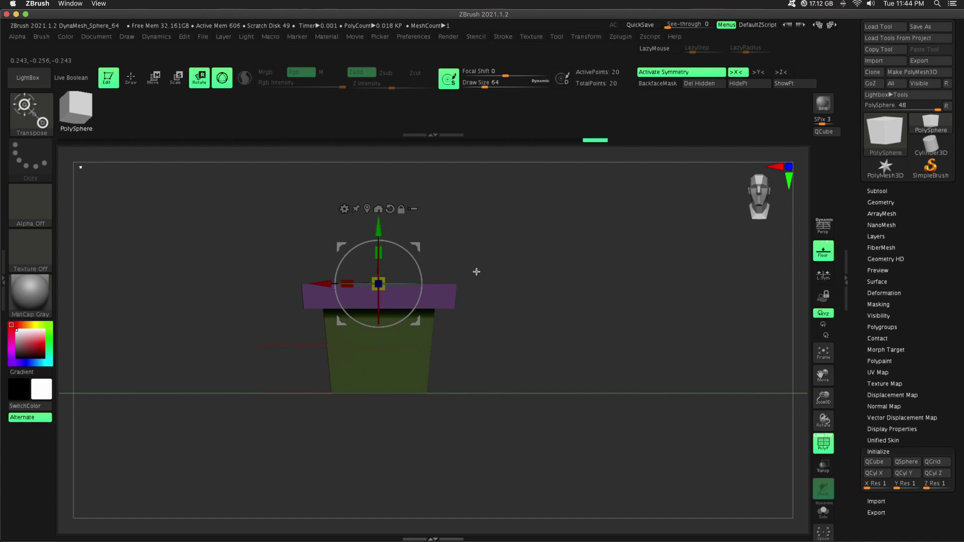
# Push the pot's inner top face down with a ZModeler polygon action to hollow out the opening
pyautogui.press('q')
pyautogui.moveTo(508, 293)
pyautogui.mouseDown()
pyautogui.moveTo(520, 321)
pyautogui.moveTo(527, 293)
pyautogui.moveTo(523, 334)
pyautogui.mouseUp()
pyautogui.press('space')
pyautogui.click(379, 233)
pyautogui.press('space')
pyautogui.click(380, 243)
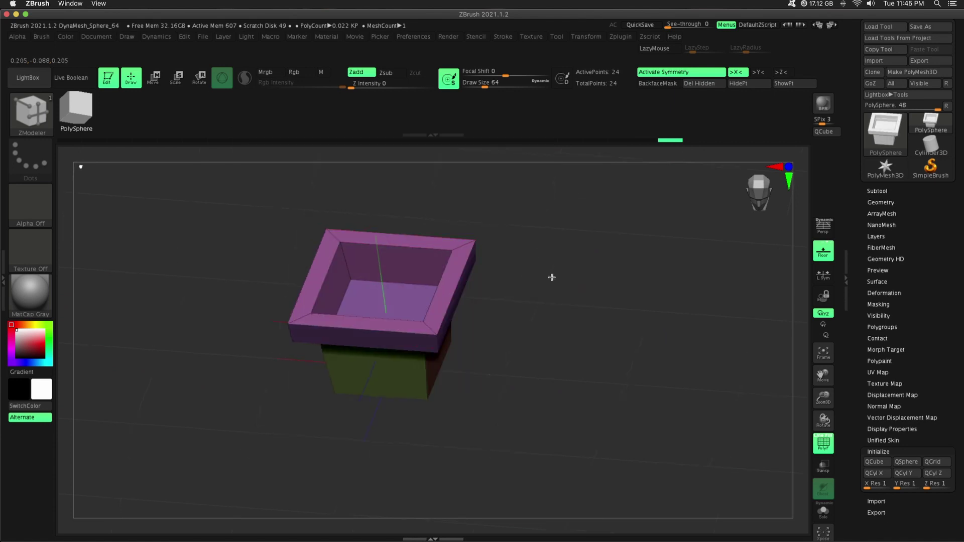
# Preview the pot's smoothing with Dynamic Subdiv and return to the unsmoothed mesh
pyautogui.moveTo(553, 276); pyautogui.dragTo(571, 260)
pyautogui.click(881, 202)
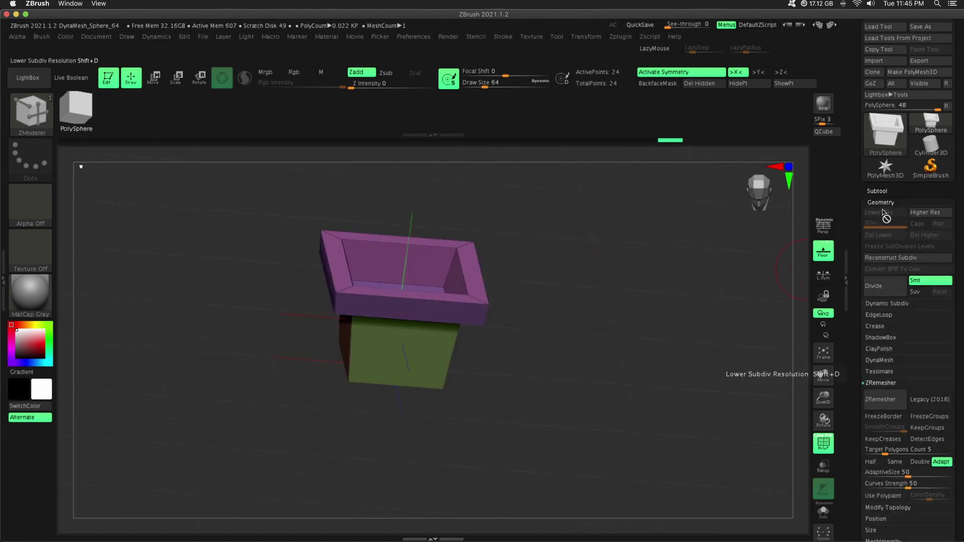
pyautogui.click(893, 303)
pyautogui.click(884, 315)
pyautogui.hotkey('shift', 'd')
# Insert a supporting edge loop close to the pot's base and check it with Dynamic Subdiv
pyautogui.keyDown('shift'); pyautogui.moveTo(582, 321); pyautogui.dragTo(562, 281); pyautogui.keyUp('shift')
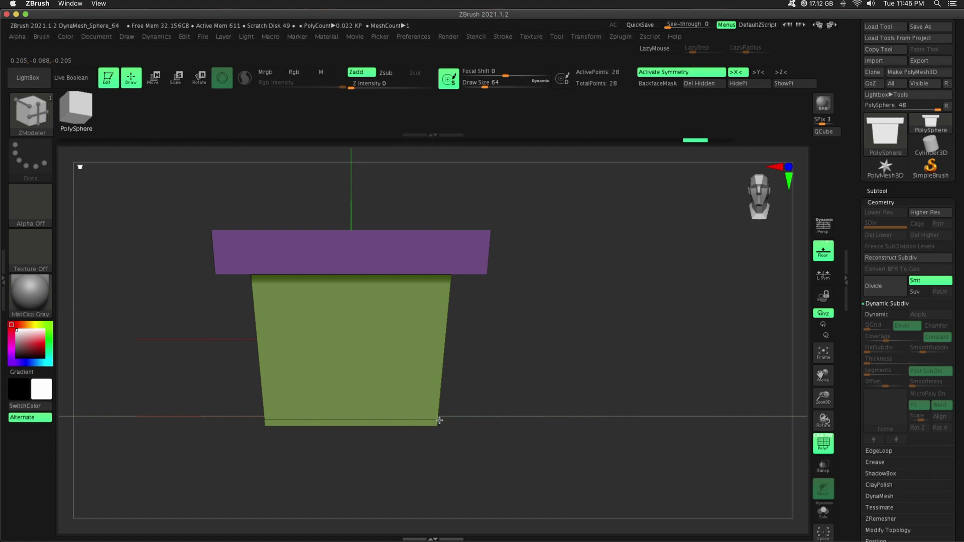
pyautogui.press('d')
pyautogui.moveTo(544, 332); pyautogui.dragTo(548, 310)
pyautogui.hotkey('shift', 'd')
# Insert supporting edge loops near the rim's upper and lower edges and check them with Dynamic Subdiv
pyautogui.moveTo(527, 254); pyautogui.dragTo(504, 233)
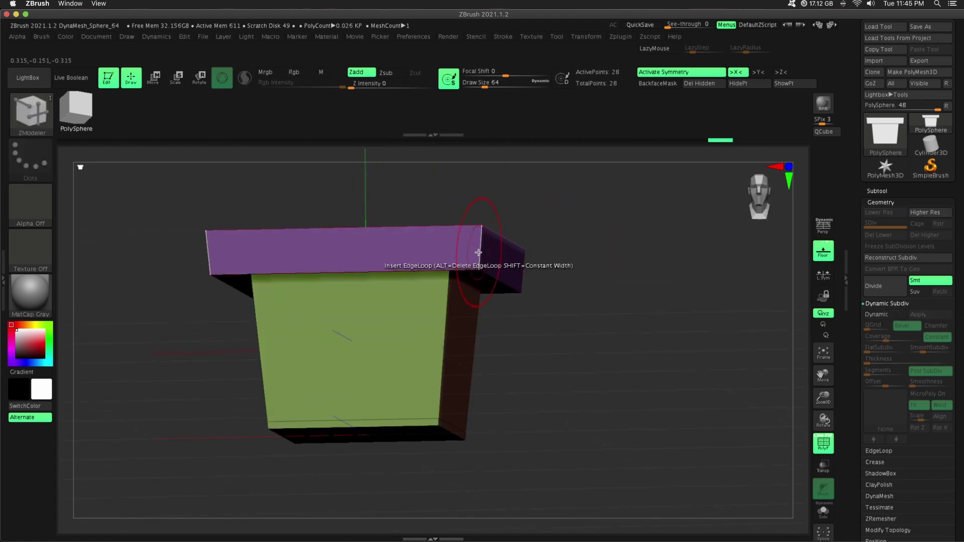
pyautogui.click(478, 263)
pyautogui.press('d')
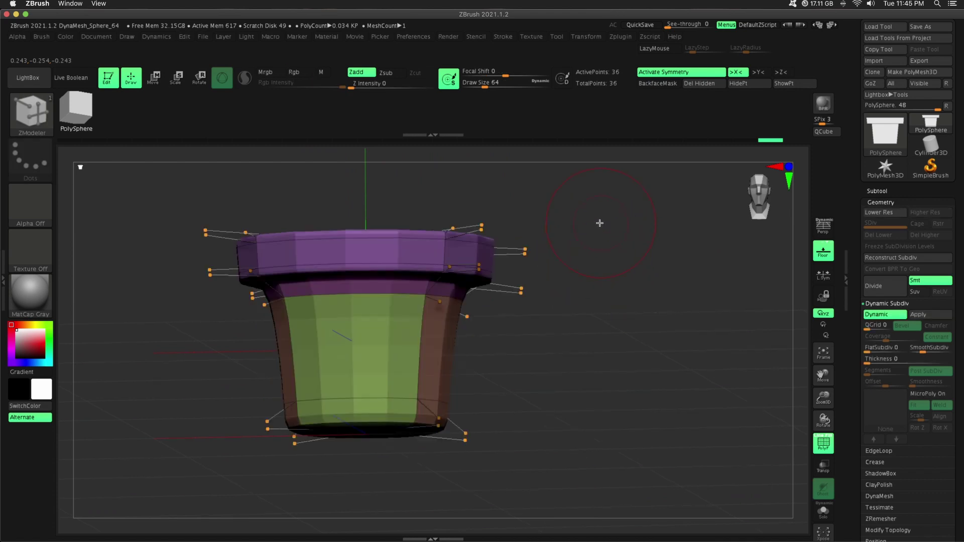
pyautogui.moveTo(599, 222); pyautogui.dragTo(598, 234)
pyautogui.hotkey('shift', 'd')
# Insert an edge loop on the pot body directly beneath the rim and check the smoothed result
pyautogui.moveTo(579, 276); pyautogui.dragTo(566, 264)
pyautogui.click(441, 258)
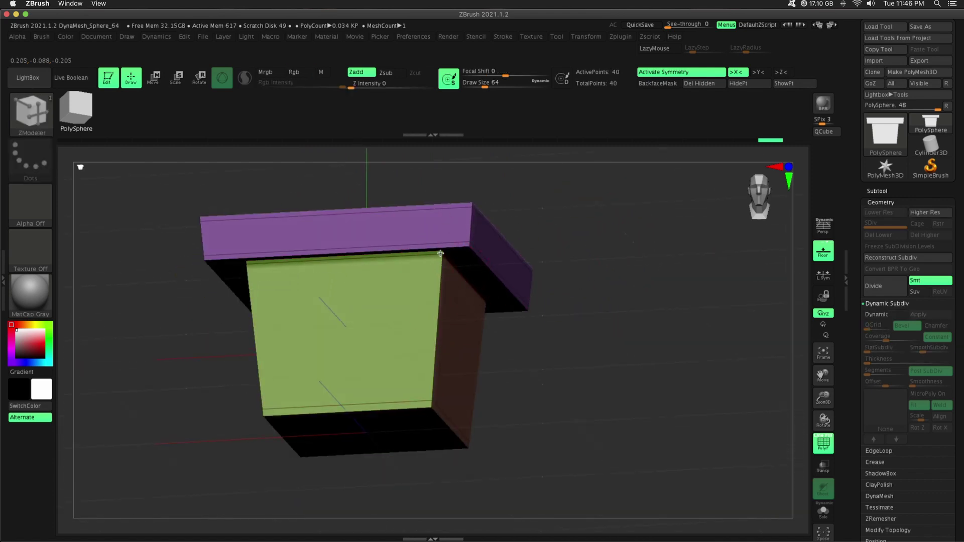
pyautogui.moveTo(619, 226)
pyautogui.mouseDown()
pyautogui.moveTo(609, 202)
pyautogui.moveTo(629, 193)
pyautogui.moveTo(486, 251)
pyautogui.moveTo(653, 246)
pyautogui.moveTo(611, 275)
pyautogui.moveTo(587, 251)
pyautogui.moveTo(609, 239)
pyautogui.mouseUp()
pyautogui.press('d')
pyautogui.hotkey('shift', 'd')
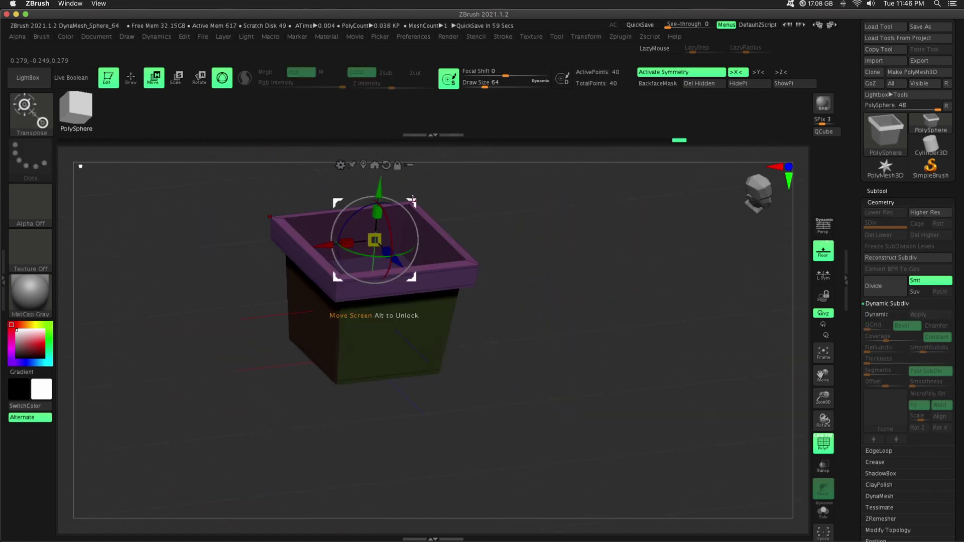
# Insert a Sphere3D as a new subtool and scale it down to about the pot's width
pyautogui.click(926, 382)
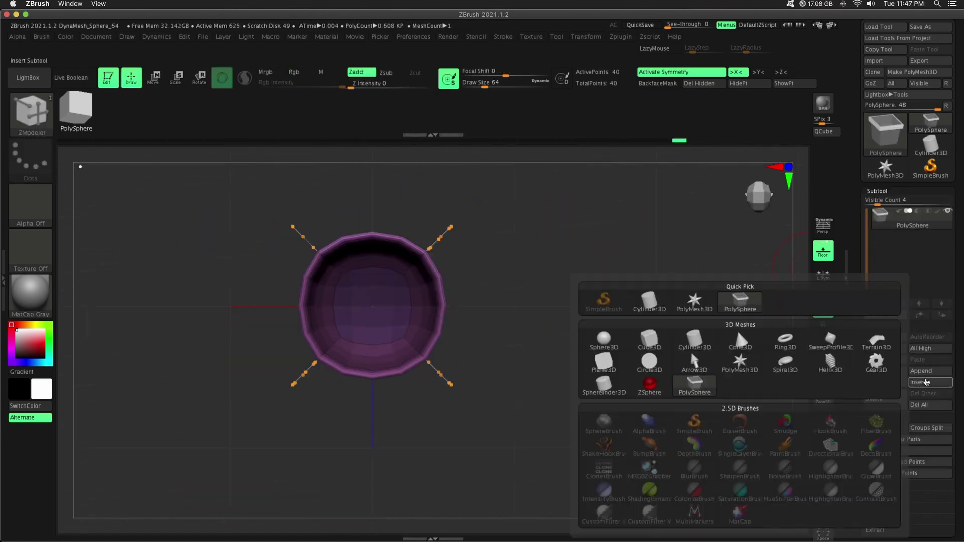
pyautogui.click(604, 340)
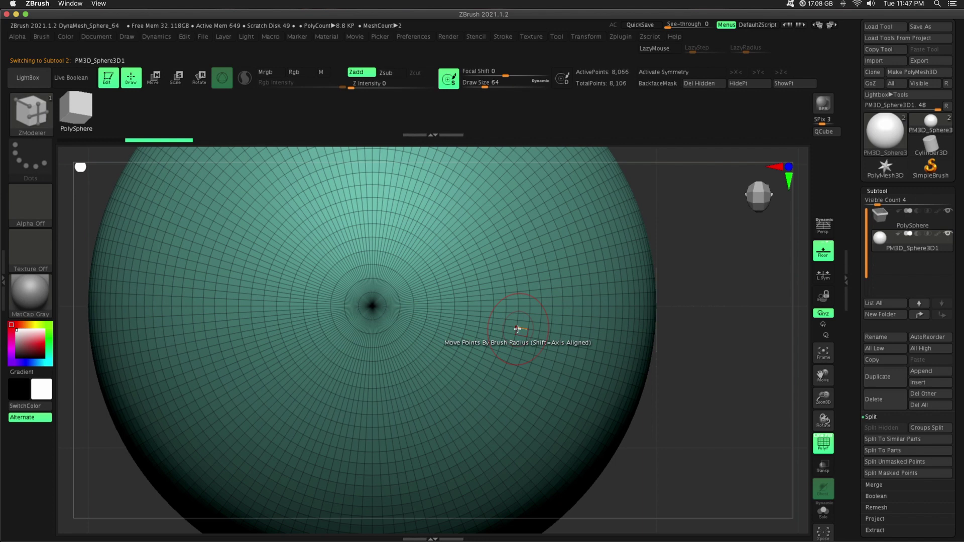
pyautogui.press('r')
pyautogui.moveTo(372, 305); pyautogui.dragTo(211, 321)
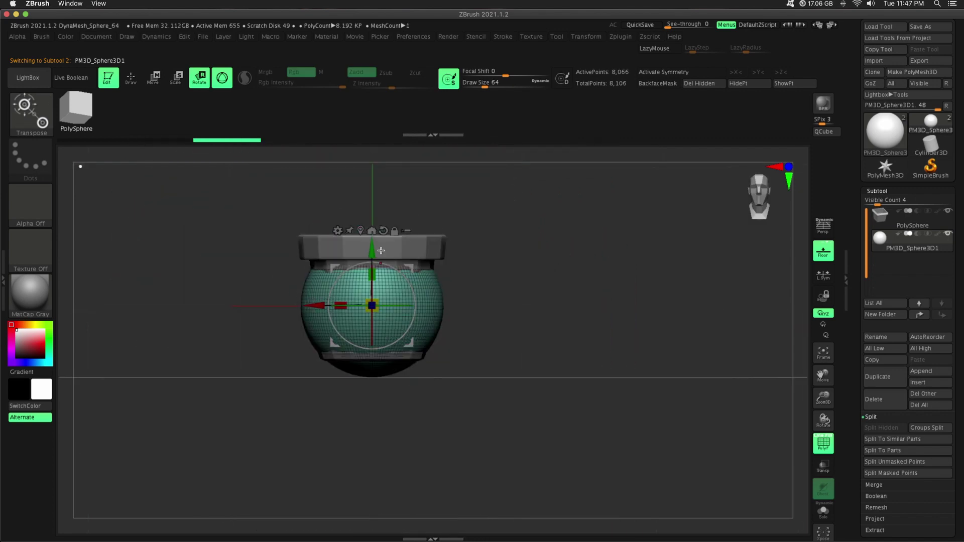
# Raise the sphere into the pot's opening and scale it to fit inside the rim
pyautogui.moveTo(372, 249); pyautogui.dragTo(373, 180)
pyautogui.moveTo(379, 231); pyautogui.dragTo(360, 244)
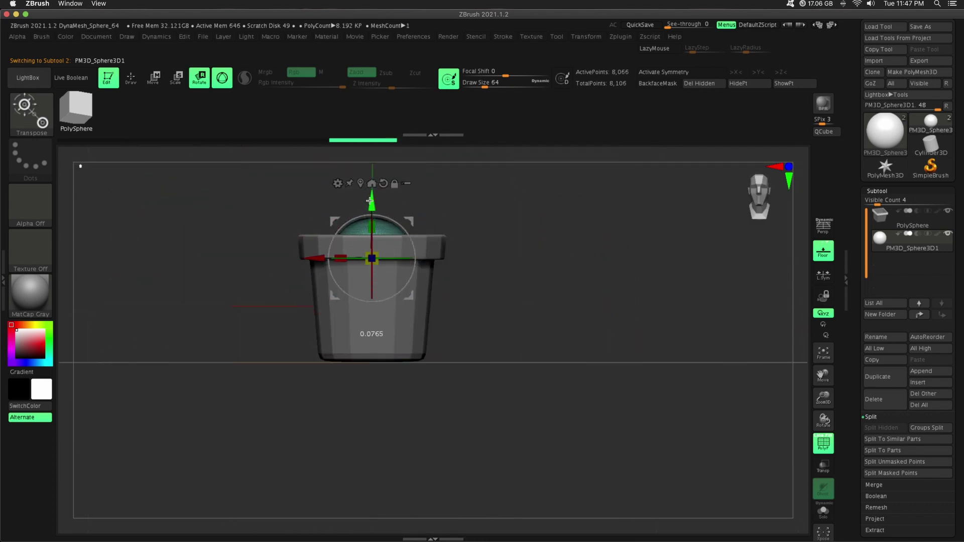
pyautogui.keyDown('shift'); pyautogui.moveTo(468, 208); pyautogui.dragTo(505, 278); pyautogui.keyUp('shift')
pyautogui.moveTo(377, 260)
pyautogui.mouseDown()
pyautogui.moveTo(514, 178)
pyautogui.moveTo(372, 258)
pyautogui.mouseUp()
pyautogui.moveTo(492, 216); pyautogui.dragTo(517, 250)
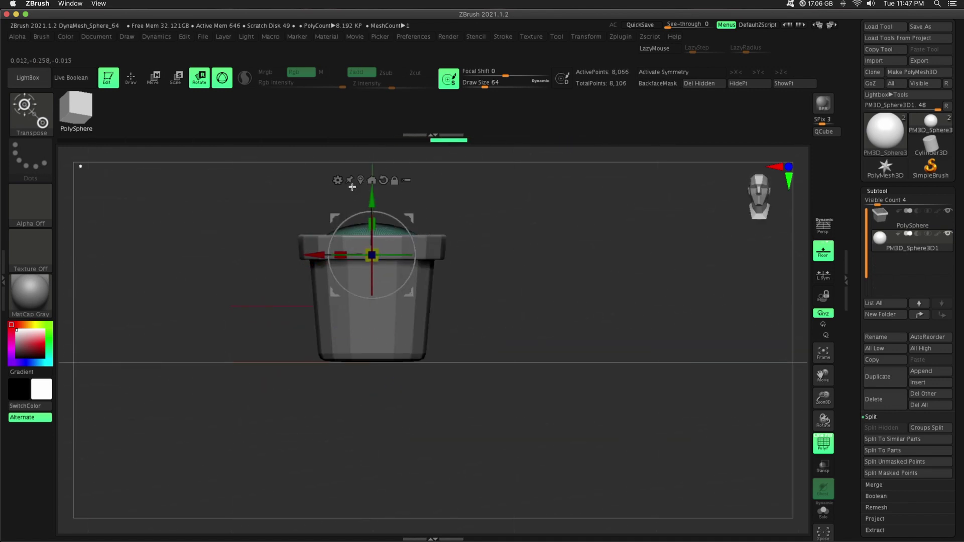
# Use a gizmo deformer to squash the sphere vertically and extend its middle, isolating the subtool while shaping it
pyautogui.click(337, 180)
pyautogui.click(566, 211)
pyautogui.click(828, 511)
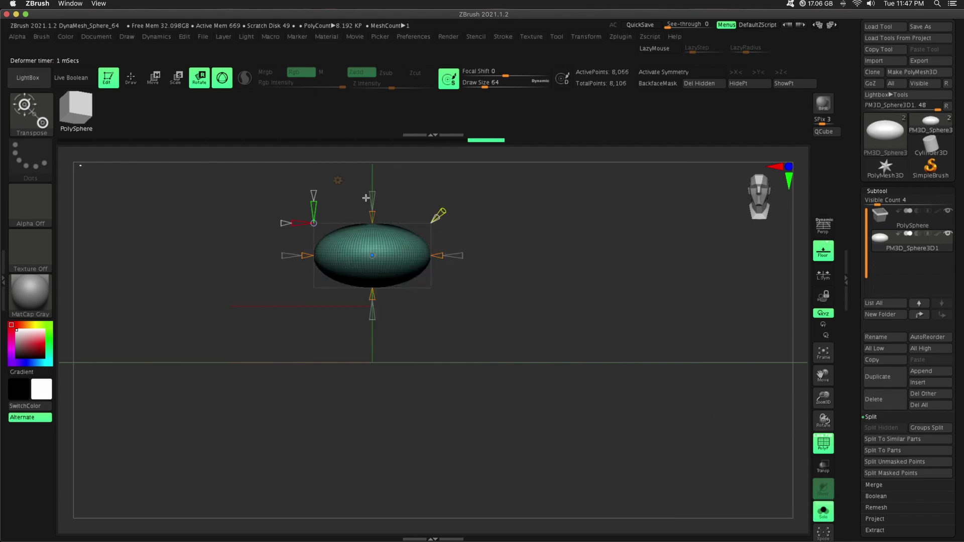
pyautogui.click(823, 513)
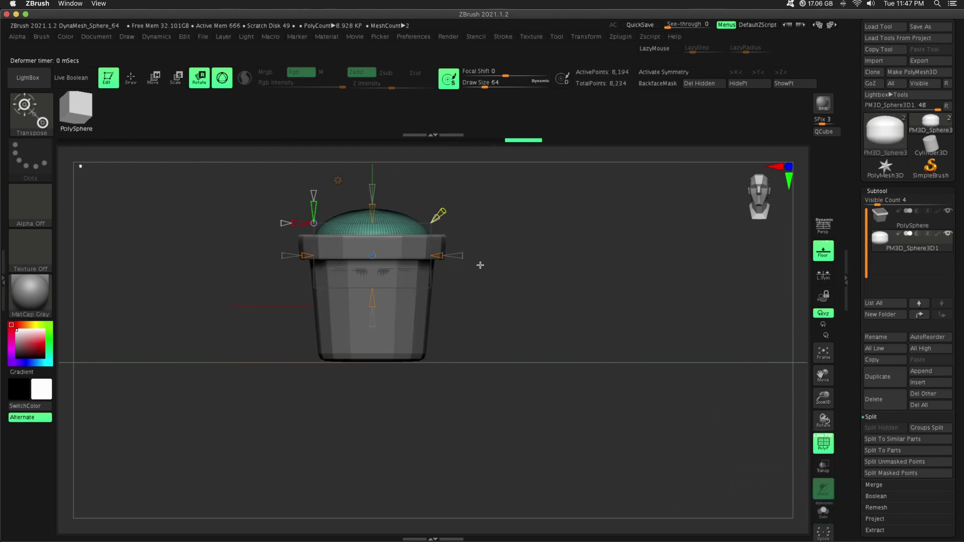
# Lower the flattened sphere so that only a shallow dome sits within the pot's rim
pyautogui.press('w')
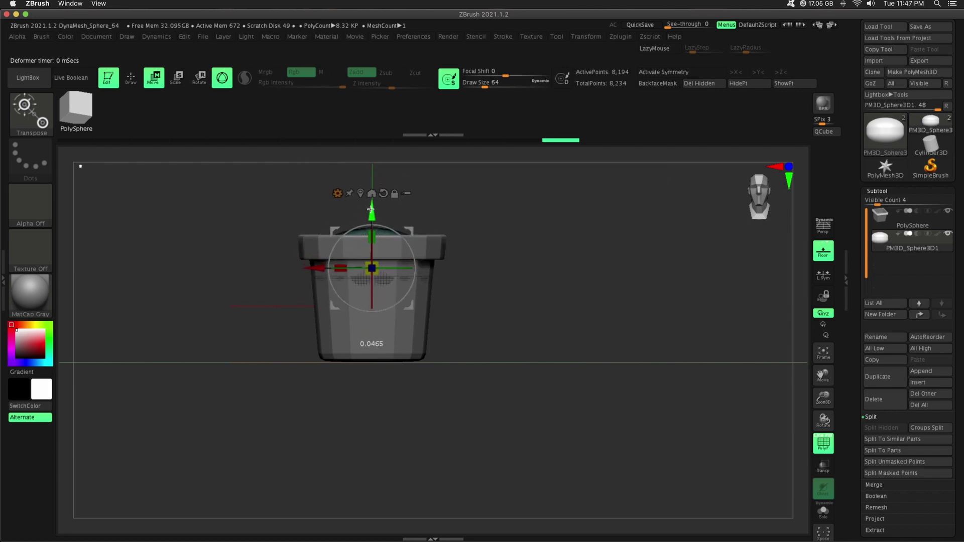
pyautogui.moveTo(371, 209); pyautogui.dragTo(370, 207)
pyautogui.moveTo(470, 219)
pyautogui.mouseDown()
pyautogui.moveTo(478, 253)
pyautogui.moveTo(524, 294)
pyautogui.moveTo(497, 284)
pyautogui.mouseUp()
# Choose the Move Topological brush and set its Draw Size to 112
pyautogui.click(131, 79)
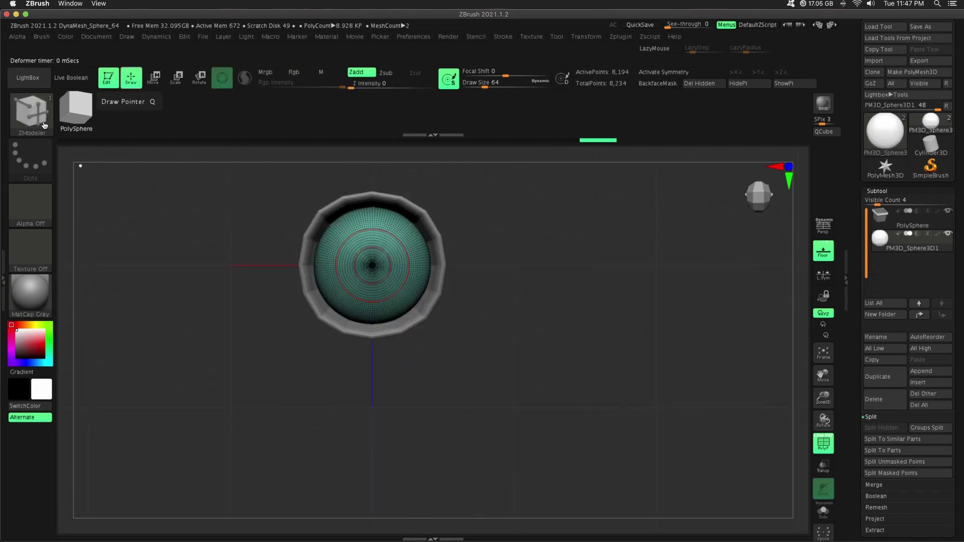
pyautogui.click(45, 125)
pyautogui.press('m')
pyautogui.click(555, 318)
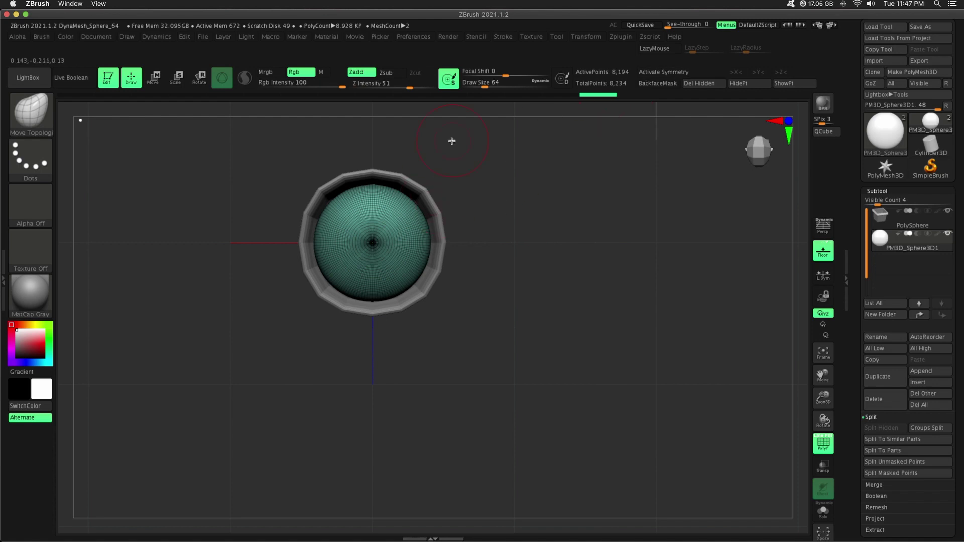
pyautogui.moveTo(495, 83); pyautogui.dragTo(491, 83)
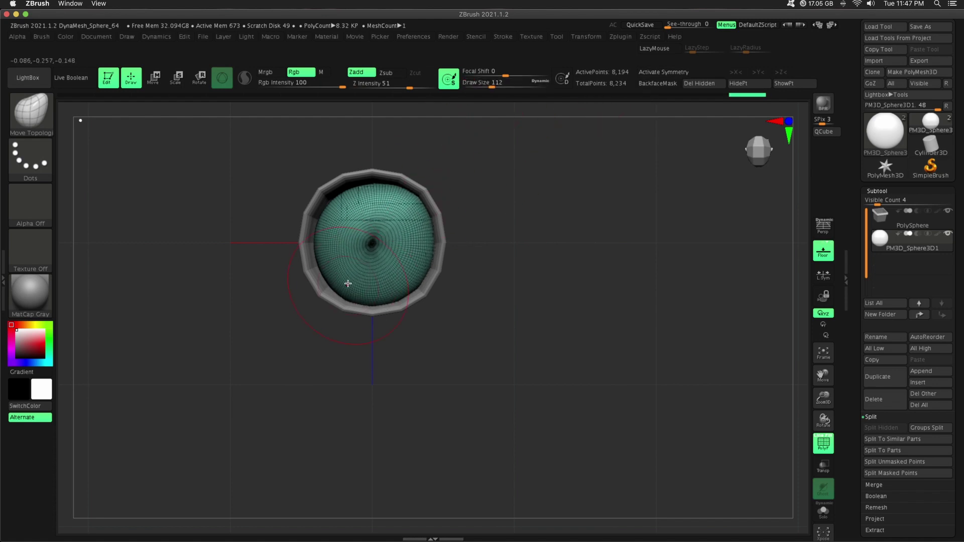
# Push the soil dome's edge out towards the rim with Move Topological, and smooth the areas poking through the pot wall
pyautogui.moveTo(345, 207)
pyautogui.mouseDown()
pyautogui.moveTo(338, 198)
pyautogui.moveTo(372, 190)
pyautogui.moveTo(334, 194)
pyautogui.mouseUp()
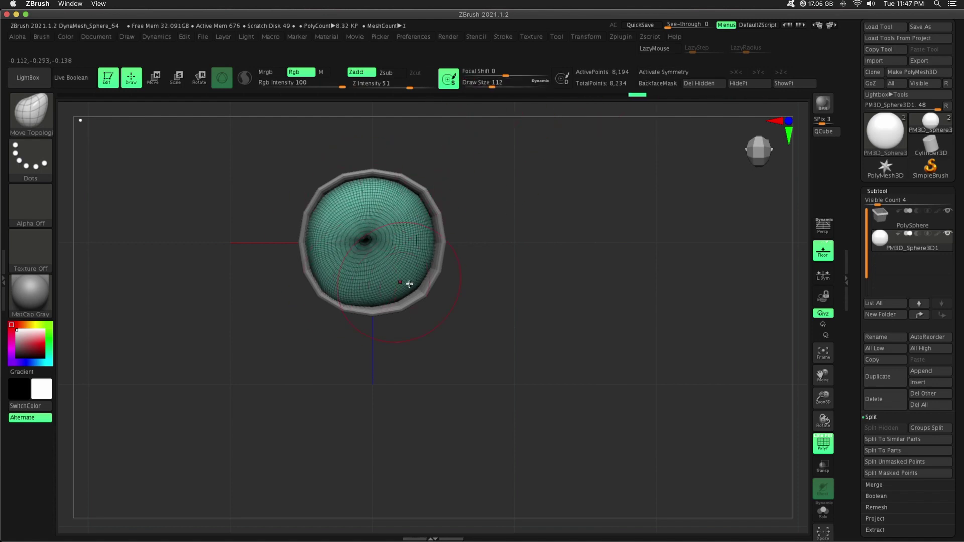
pyautogui.keyDown('shift'); pyautogui.moveTo(476, 303); pyautogui.dragTo(469, 211); pyautogui.keyUp('shift')
pyautogui.moveTo(491, 85); pyautogui.dragTo(483, 85)
pyautogui.keyDown('shift'); pyautogui.moveTo(325, 300); pyautogui.dragTo(429, 297); pyautogui.keyUp('shift')
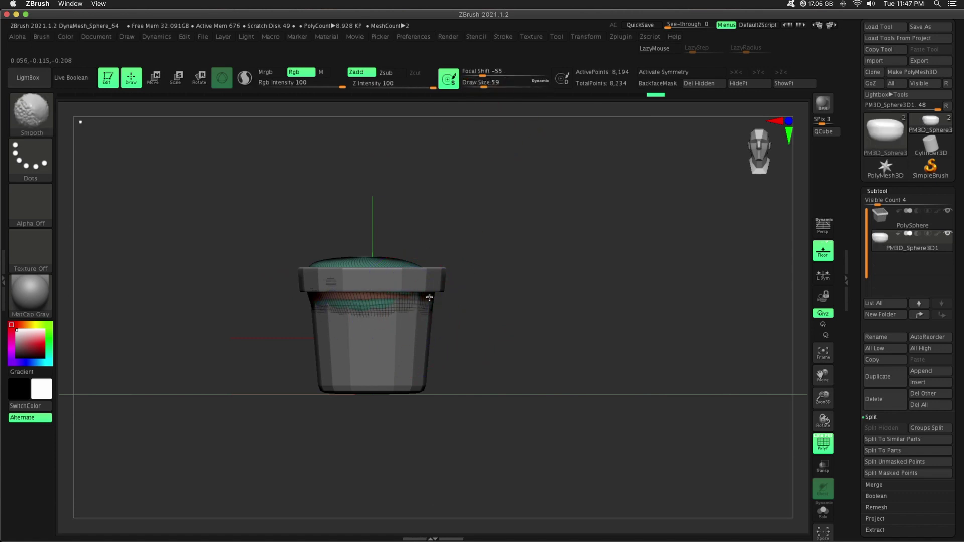
pyautogui.moveTo(316, 311)
pyautogui.mouseDown()
pyautogui.moveTo(495, 333)
pyautogui.moveTo(522, 245)
pyautogui.moveTo(323, 298)
pyautogui.mouseUp()
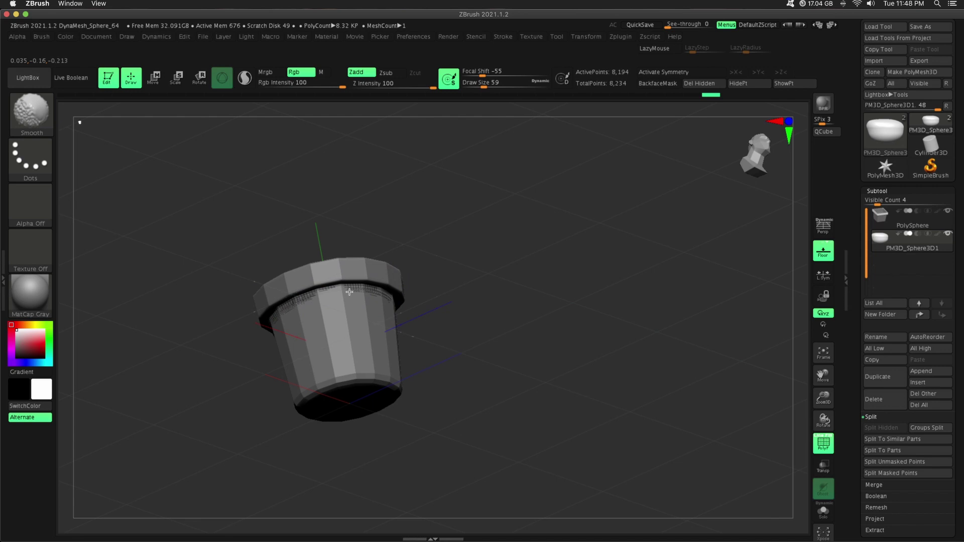
pyautogui.moveTo(317, 290); pyautogui.dragTo(521, 254)
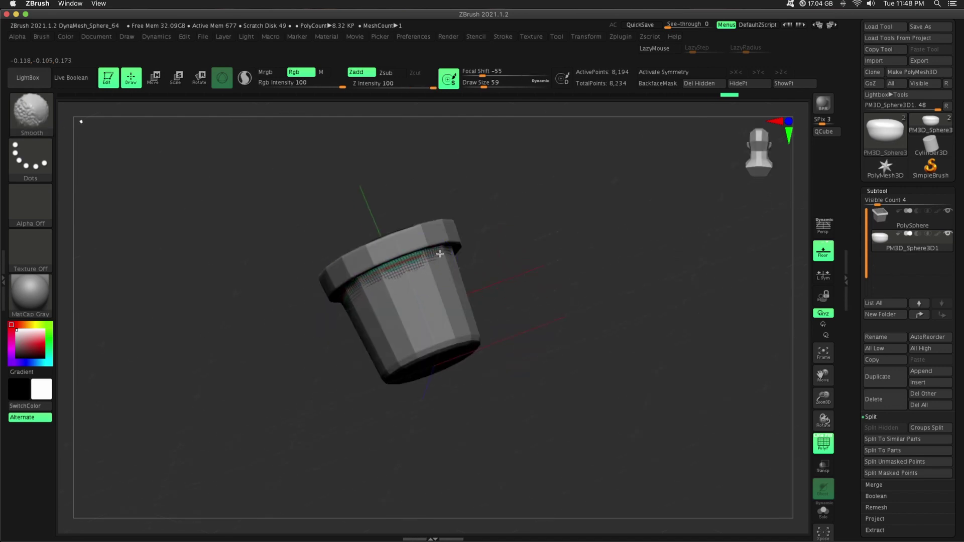
pyautogui.moveTo(326, 311); pyautogui.dragTo(497, 326)
pyautogui.keyDown('shift'); pyautogui.moveTo(392, 279); pyautogui.dragTo(406, 273); pyautogui.keyUp('shift')
# Set the Draw Size to 97, pull the dome's edge towards the rim and save the file
pyautogui.moveTo(507, 256)
pyautogui.mouseDown()
pyautogui.moveTo(565, 295)
pyautogui.moveTo(579, 246)
pyautogui.mouseUp()
pyautogui.click(489, 87)
pyautogui.moveTo(495, 216); pyautogui.dragTo(489, 256)
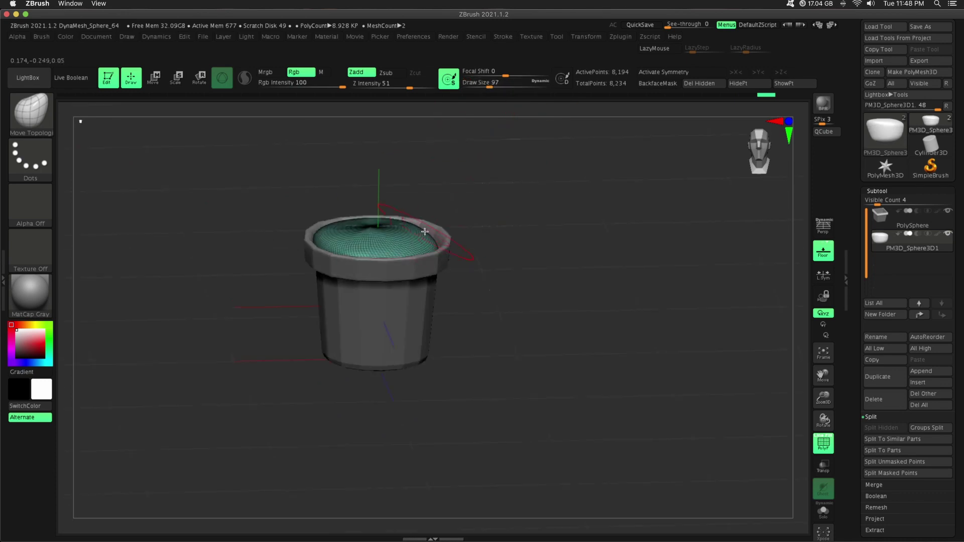
pyautogui.moveTo(424, 226); pyautogui.dragTo(429, 226)
pyautogui.moveTo(482, 241)
pyautogui.mouseDown()
pyautogui.moveTo(489, 323)
pyautogui.moveTo(532, 242)
pyautogui.moveTo(487, 208)
pyautogui.moveTo(548, 239)
pyautogui.moveTo(580, 238)
pyautogui.mouseUp()
pyautogui.hotkey('ctrl', 's')
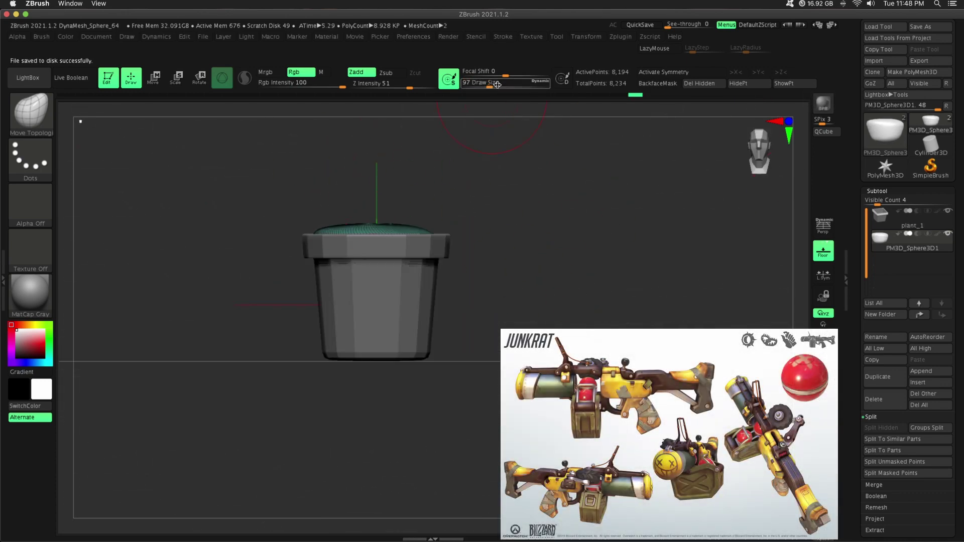
# Set the Draw Size to 112 and raise the centre of the soil dome into a soft peak
pyautogui.moveTo(449, 168); pyautogui.dragTo(444, 187)
pyautogui.click(491, 86)
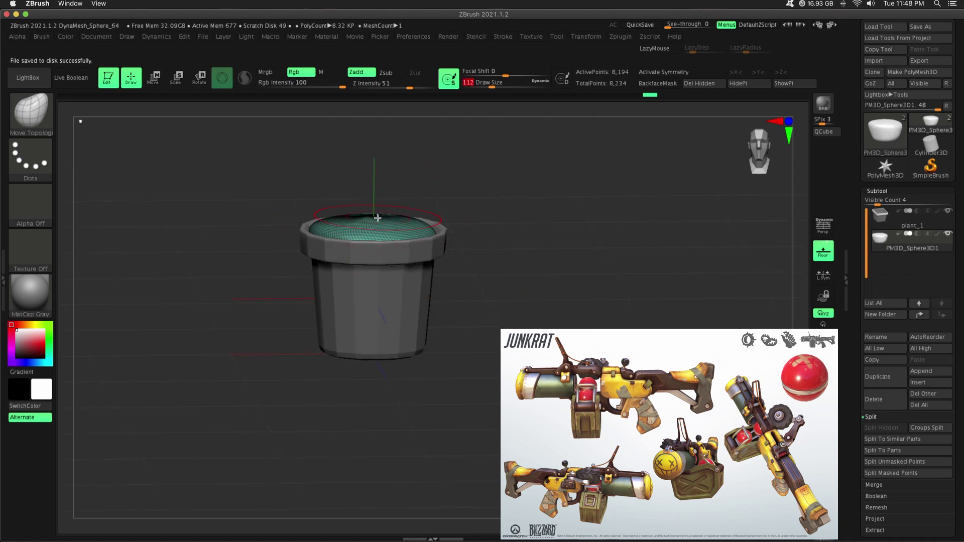
pyautogui.moveTo(376, 217); pyautogui.dragTo(371, 205)
pyautogui.moveTo(466, 186)
pyautogui.keyDown('shift'); pyautogui.mouseDown()
pyautogui.moveTo(476, 163)
pyautogui.moveTo(468, 194)
pyautogui.mouseUp(); pyautogui.keyUp('shift')
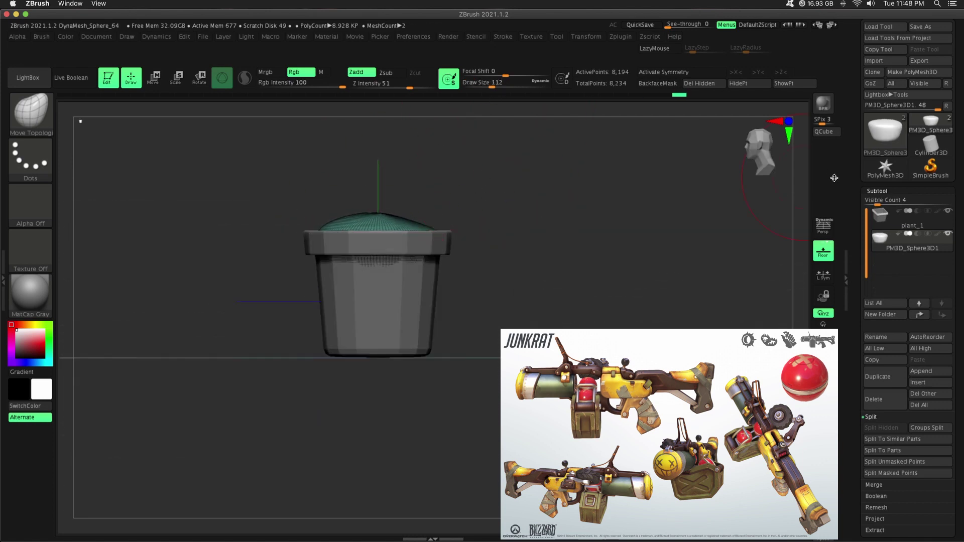
# Hide the polyframe, push the dome's edge outward and ZRemesh the mound with a target polygon count of 1.55514
pyautogui.click(878, 192)
pyautogui.hotkey('shift', 'f')
pyautogui.moveTo(547, 215); pyautogui.dragTo(506, 262)
pyautogui.click(880, 203)
pyautogui.moveTo(324, 221); pyautogui.dragTo(317, 221)
pyautogui.moveTo(507, 251)
pyautogui.mouseDown()
pyautogui.moveTo(563, 212)
pyautogui.moveTo(437, 209)
pyautogui.mouseUp()
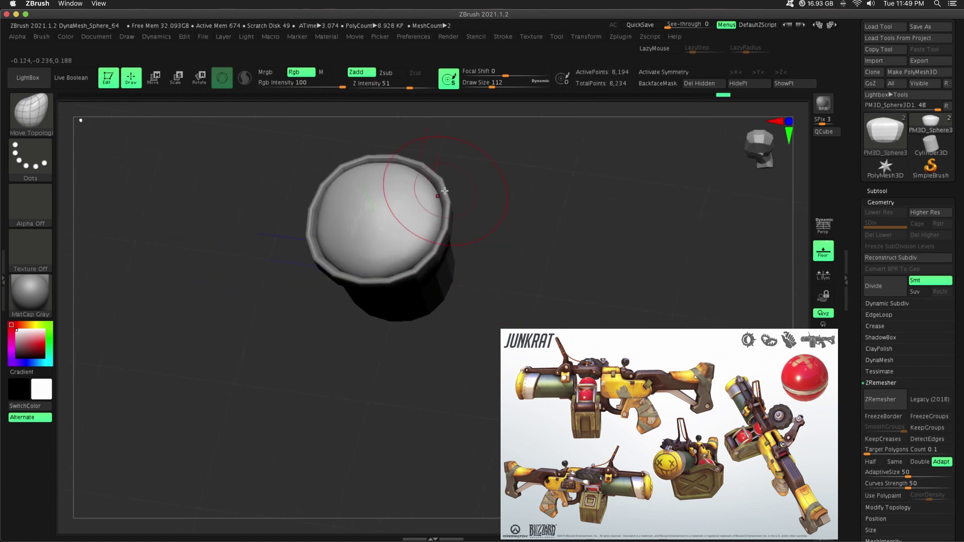
pyautogui.moveTo(867, 450); pyautogui.dragTo(877, 450)
pyautogui.click(880, 399)
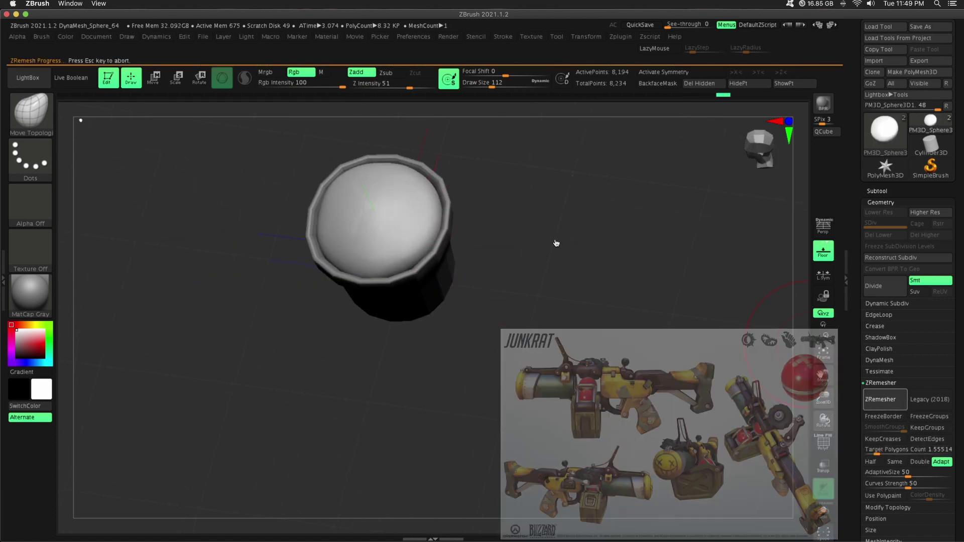
pyautogui.moveTo(556, 243); pyautogui.dragTo(574, 182)
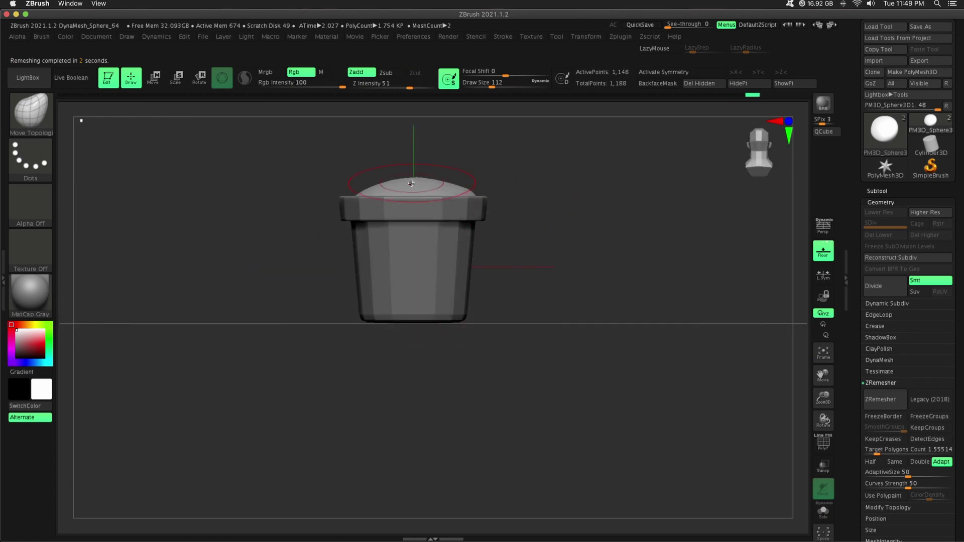
# Nudge the top and shoulder of the remeshed soil mound down slightly with Move Topological
pyautogui.moveTo(412, 178); pyautogui.dragTo(412, 181)
pyautogui.moveTo(522, 187); pyautogui.dragTo(502, 195)
pyautogui.moveTo(444, 177); pyautogui.dragTo(445, 181)
pyautogui.moveTo(544, 211)
pyautogui.mouseDown()
pyautogui.moveTo(575, 270)
pyautogui.moveTo(553, 276)
pyautogui.mouseUp()
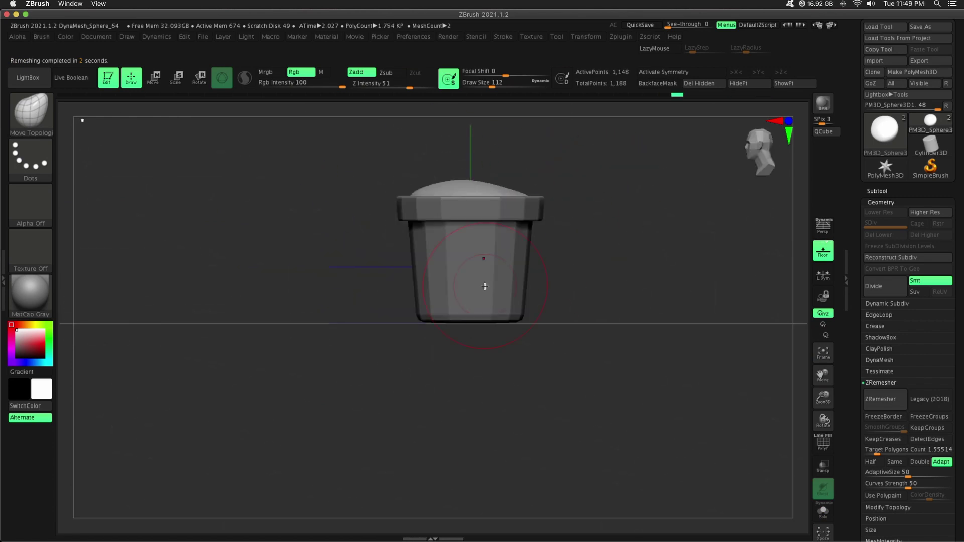
# Select the plant_1 pot subtool and apply its Dynamic Subdiv to turn it into real geometry
pyautogui.click(882, 190)
pyautogui.click(880, 217)
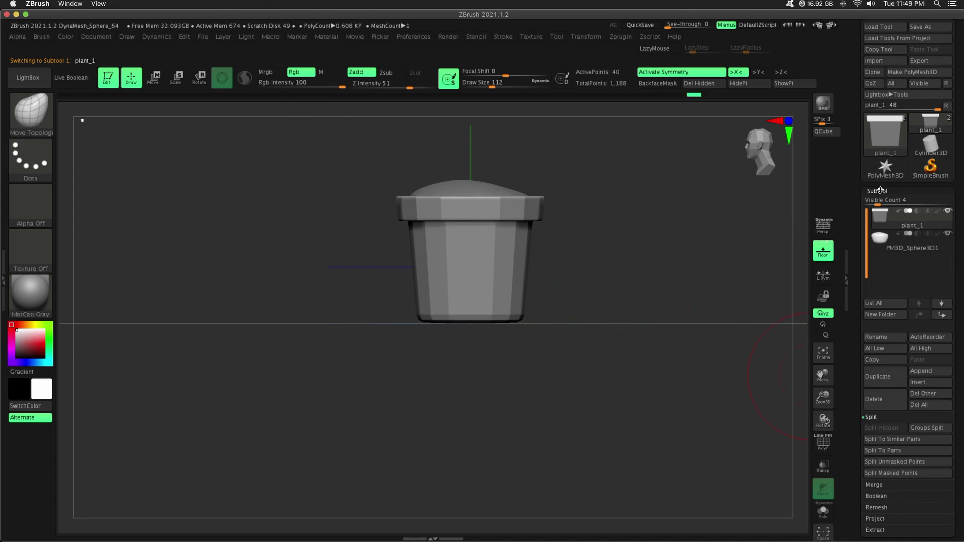
pyautogui.click(880, 190)
pyautogui.click(880, 202)
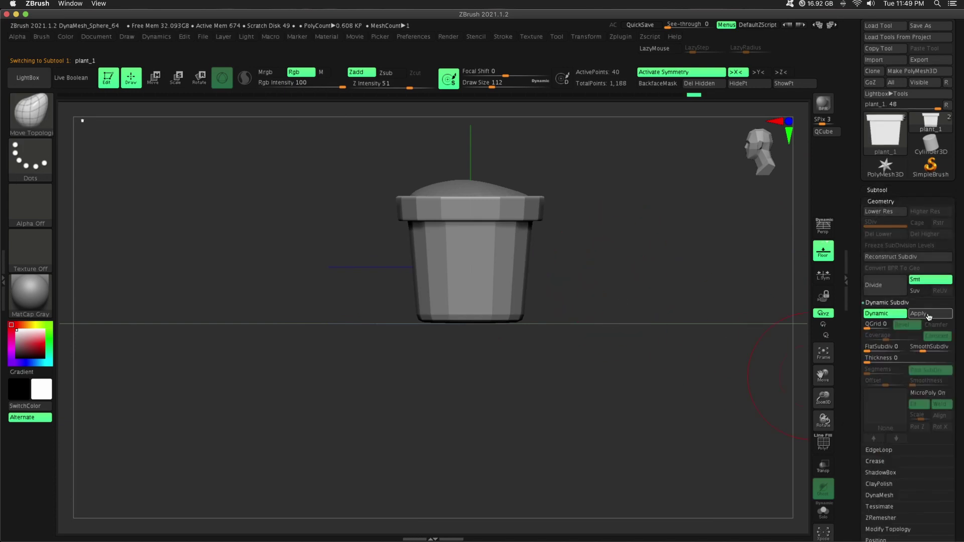
pyautogui.moveTo(866, 327); pyautogui.dragTo(865, 327)
pyautogui.click(934, 319)
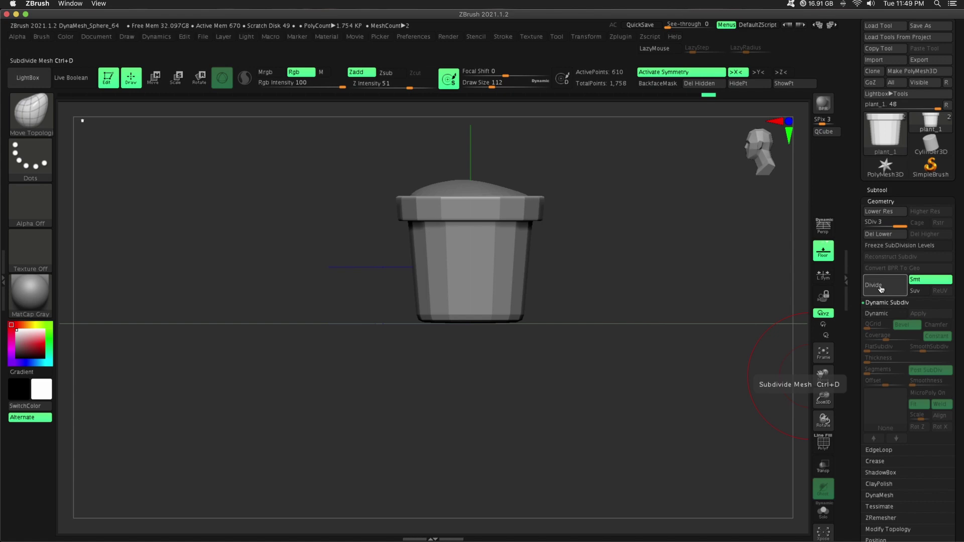
# Show the polyframe and try a gizmo deformer on the pot, deleting its lower subdivision levels
pyautogui.click(822, 445)
pyautogui.moveTo(733, 328)
pyautogui.mouseDown()
pyautogui.moveTo(699, 387)
pyautogui.moveTo(743, 315)
pyautogui.mouseUp()
pyautogui.press('w')
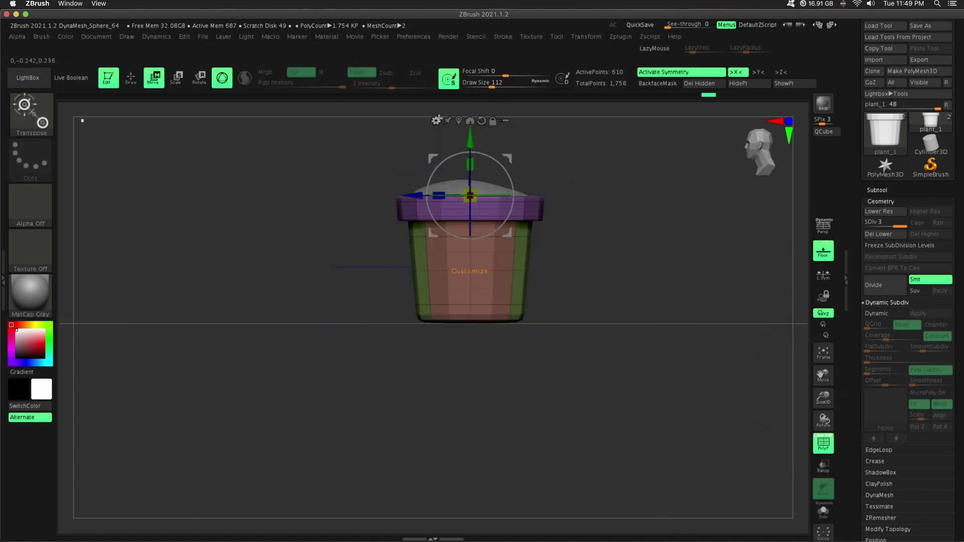
pyautogui.click(436, 121)
pyautogui.click(536, 215)
pyautogui.click(899, 245)
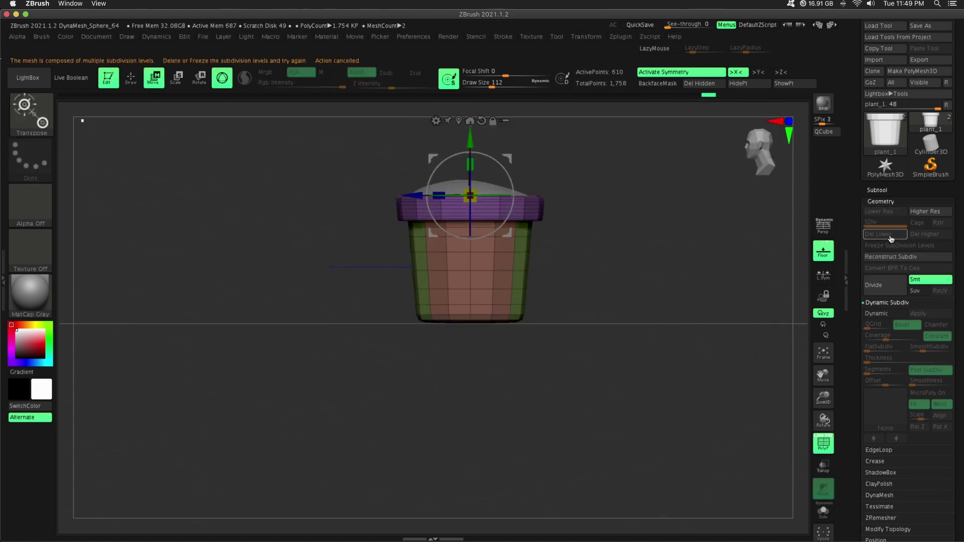
pyautogui.click(435, 120)
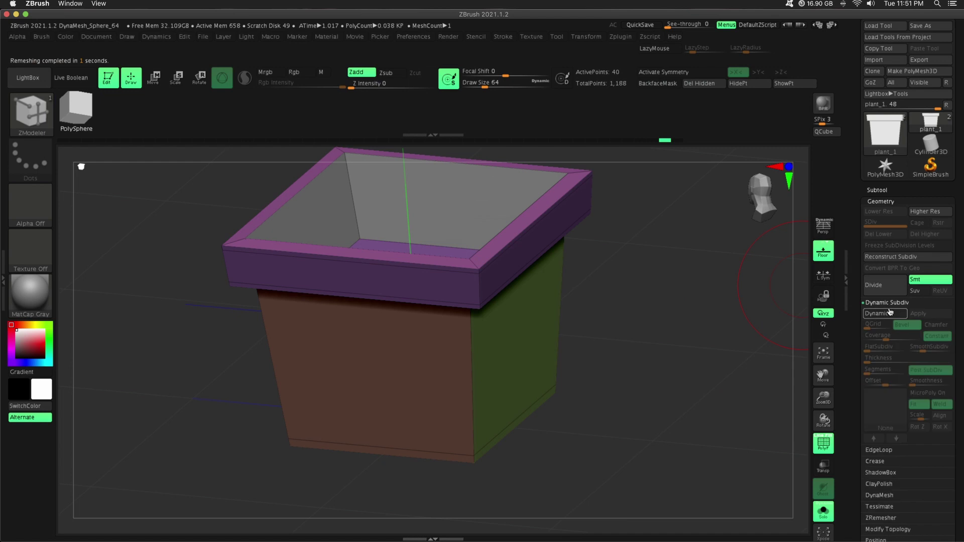
# Apply Dynamic Subdiv to the low-poly pot and ZRemesh it with a target polygon count of 2.16227
pyautogui.click(889, 312)
pyautogui.click(928, 318)
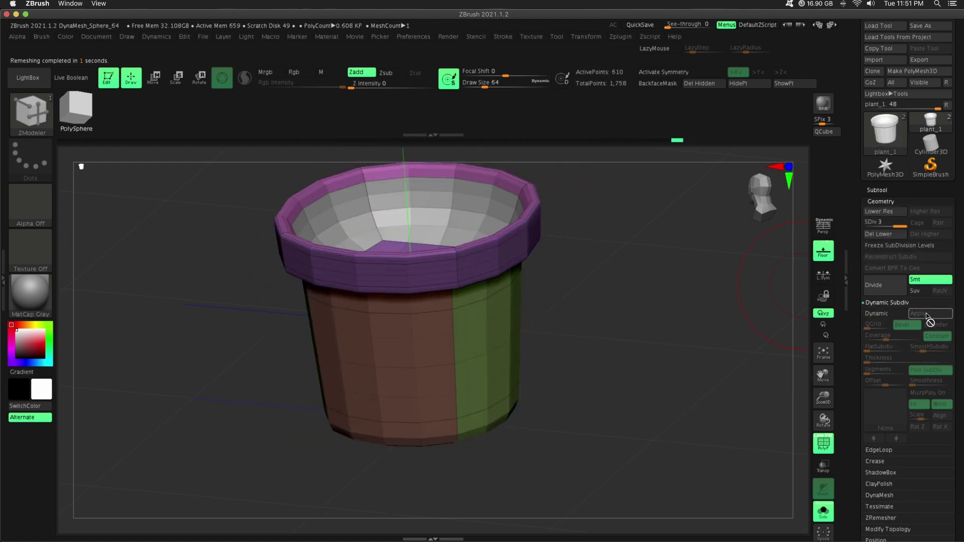
pyautogui.keyDown('shift'); pyautogui.moveTo(730, 300); pyautogui.dragTo(762, 259); pyautogui.keyUp('shift')
pyautogui.click(884, 517)
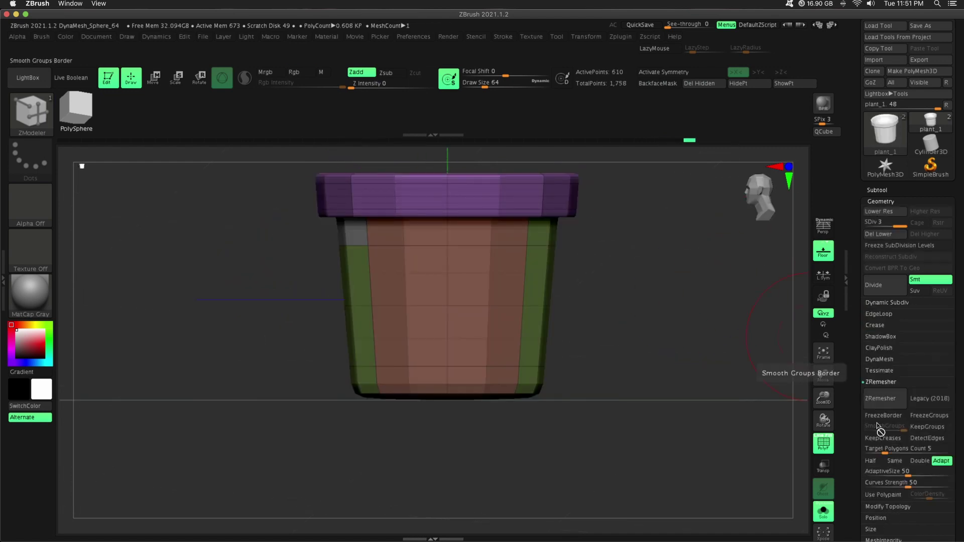
pyautogui.click(878, 399)
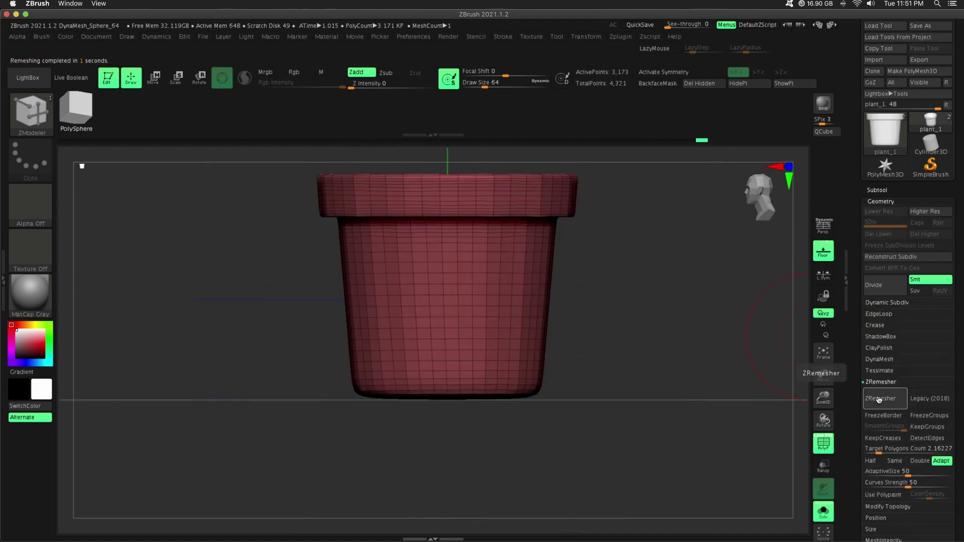
# Use the Inflate deformer to swell the pot's upper part and rim, undoing the attempt made from the base handle
pyautogui.press('w')
pyautogui.keyDown('alt'); pyautogui.moveTo(700, 311); pyautogui.dragTo(694, 347); pyautogui.keyUp('alt')
pyautogui.click(400, 202)
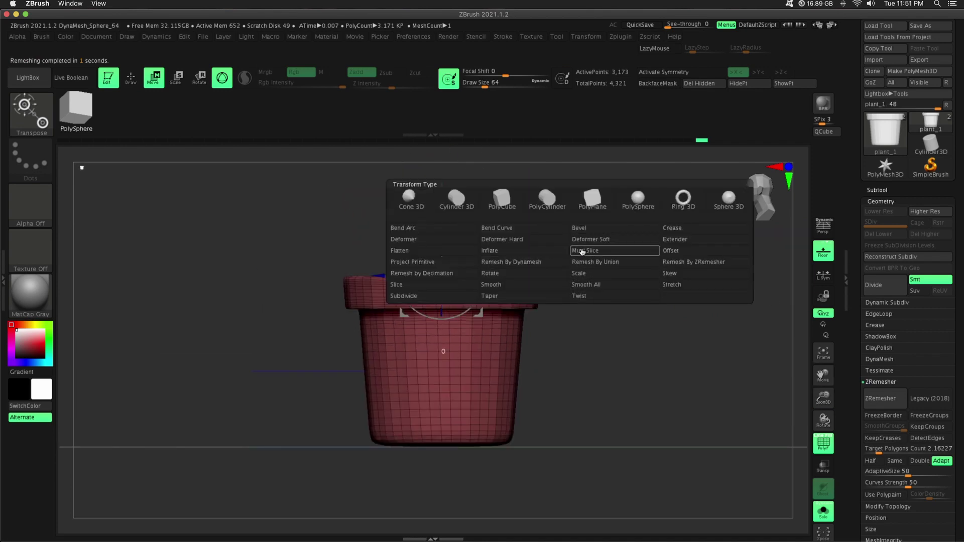
pyautogui.click(497, 250)
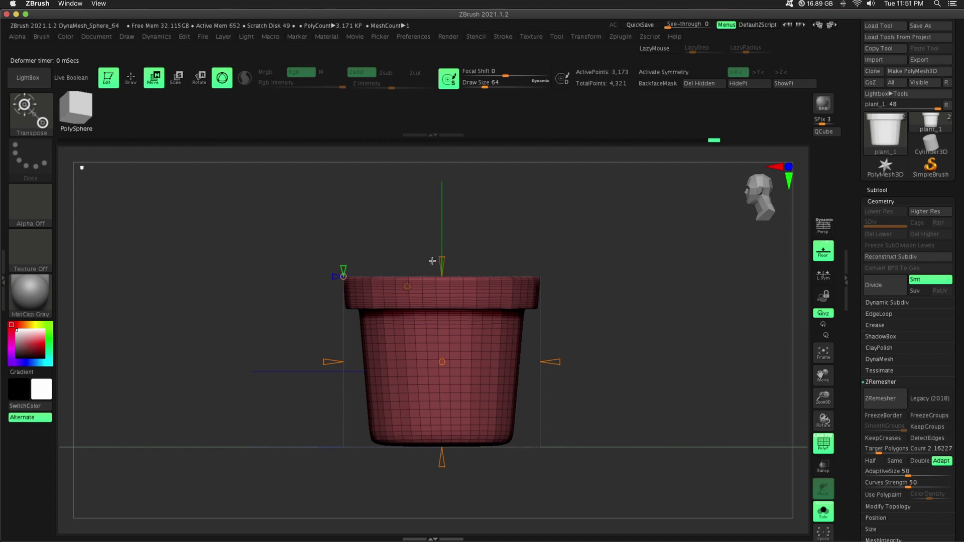
pyautogui.moveTo(442, 262)
pyautogui.mouseDown()
pyautogui.moveTo(442, 296)
pyautogui.moveTo(443, 247)
pyautogui.mouseUp()
pyautogui.moveTo(598, 210)
pyautogui.mouseDown()
pyautogui.moveTo(593, 266)
pyautogui.moveTo(641, 232)
pyautogui.moveTo(592, 195)
pyautogui.mouseUp()
pyautogui.moveTo(439, 249); pyautogui.dragTo(659, 256)
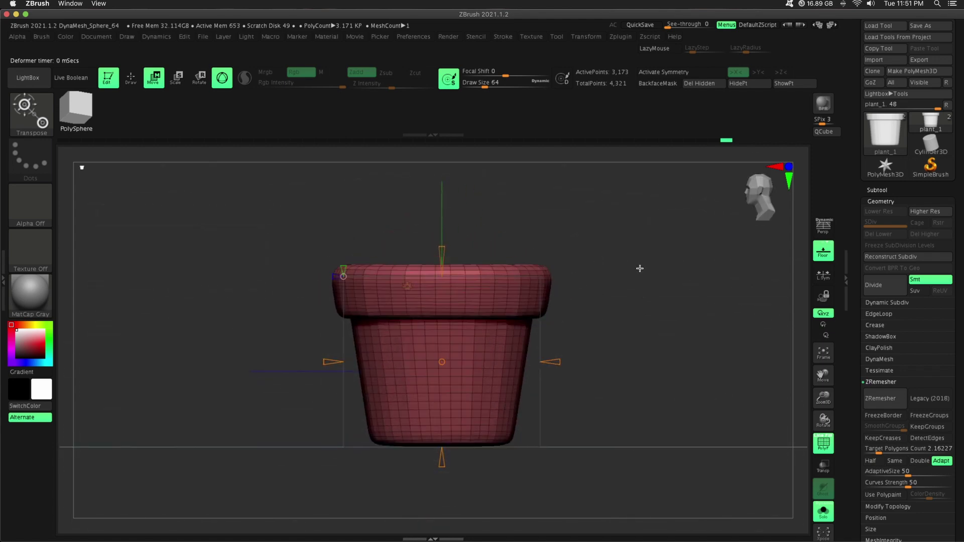
pyautogui.moveTo(441, 460); pyautogui.dragTo(437, 404)
pyautogui.hotkey('ctrl', 'z')
# Switch to the Taper deformer, try tapering the pot from its base and side handles, and undo the trials
pyautogui.click(407, 287)
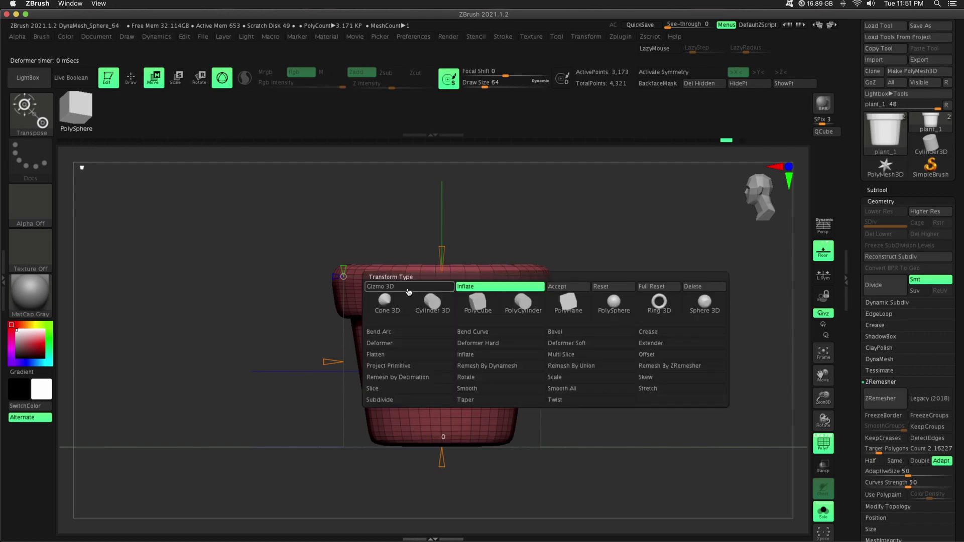
pyautogui.click(476, 400)
pyautogui.moveTo(442, 460); pyautogui.dragTo(444, 466)
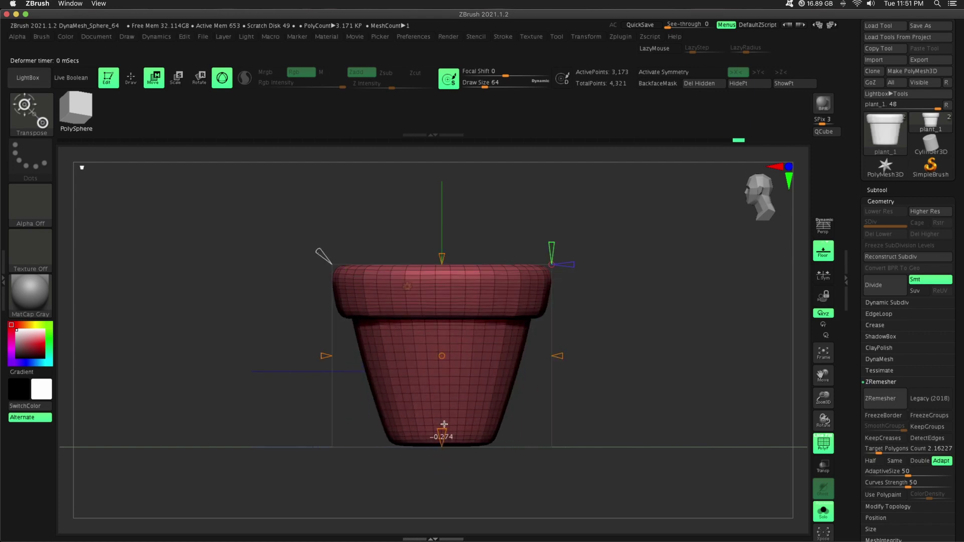
pyautogui.moveTo(577, 371); pyautogui.dragTo(592, 357)
pyautogui.moveTo(558, 356)
pyautogui.mouseDown()
pyautogui.moveTo(652, 365)
pyautogui.moveTo(646, 341)
pyautogui.mouseUp()
pyautogui.hotkey('ctrl', 'z')
pyautogui.hotkey('ctrl', 'z')
pyautogui.hotkey('ctrl', 'z')
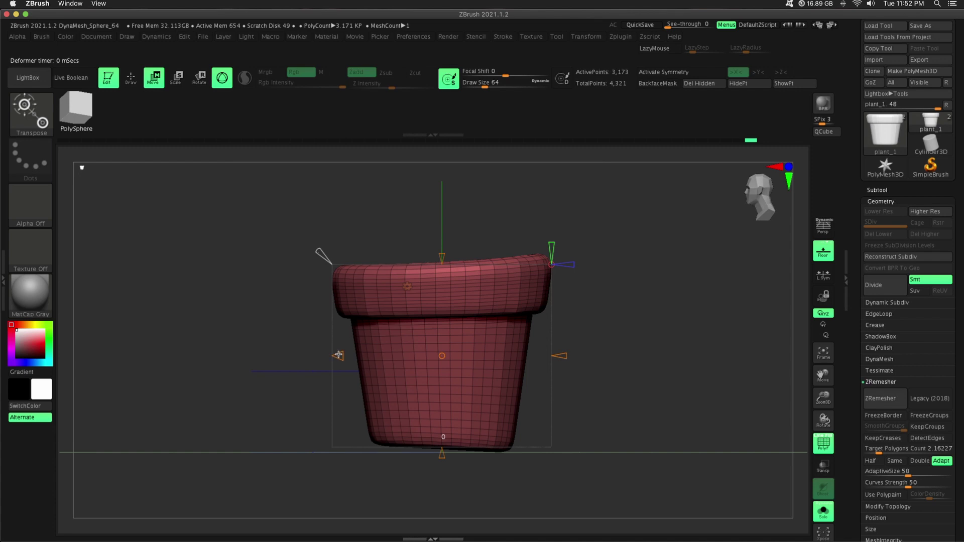
# Taper the pot from its side handles in the side and front views to give it an uneven, slanted shape
pyautogui.moveTo(339, 355); pyautogui.dragTo(348, 354)
pyautogui.keyDown('shift'); pyautogui.moveTo(277, 376); pyautogui.dragTo(563, 355); pyautogui.keyUp('shift')
pyautogui.moveTo(617, 332); pyautogui.dragTo(598, 329)
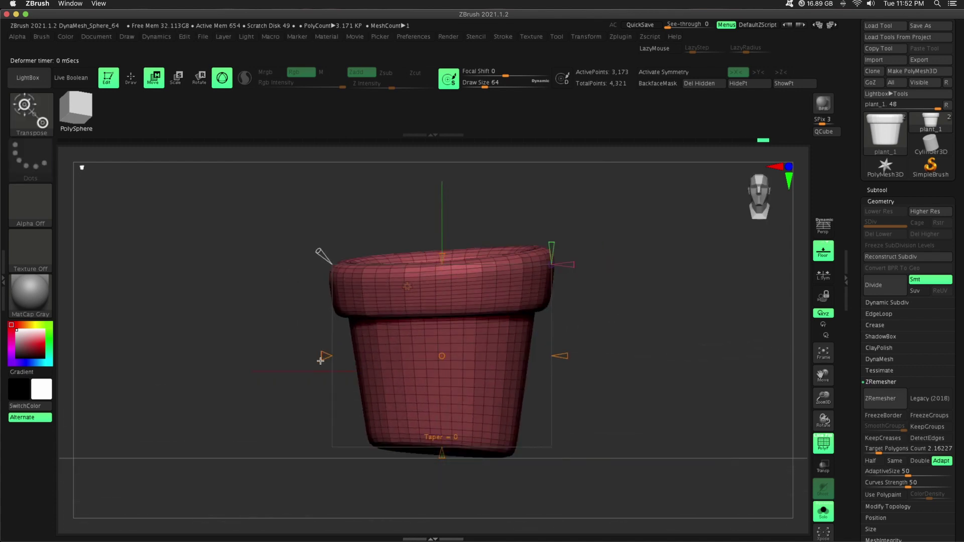
pyautogui.moveTo(334, 351)
pyautogui.mouseDown()
pyautogui.moveTo(345, 352)
pyautogui.moveTo(322, 354)
pyautogui.moveTo(343, 352)
pyautogui.mouseUp()
# Examine the pot's silhouette from a distance with a black fill and no polyframe, and restore the normal display
pyautogui.moveTo(831, 397); pyautogui.dragTo(747, 346)
pyautogui.press('v')
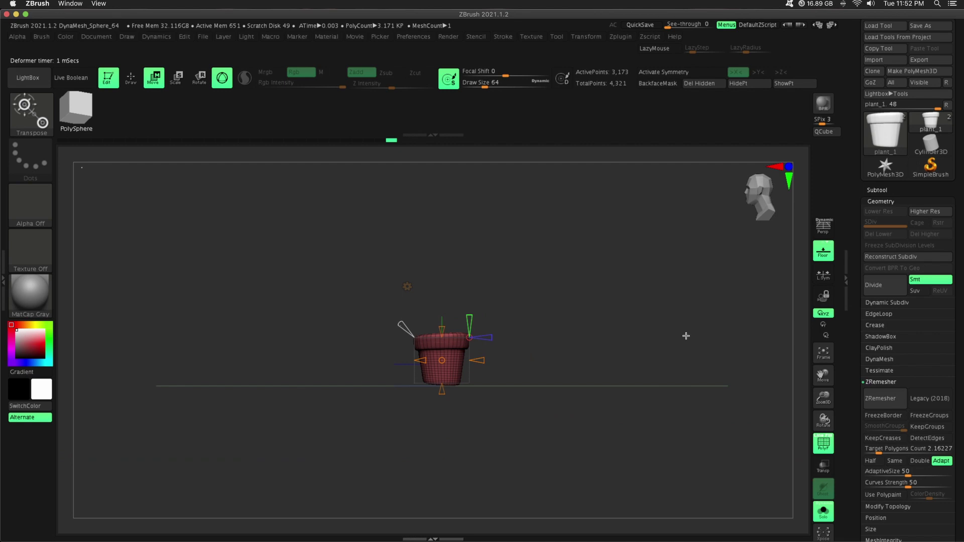
pyautogui.click(828, 450)
pyautogui.press('v')
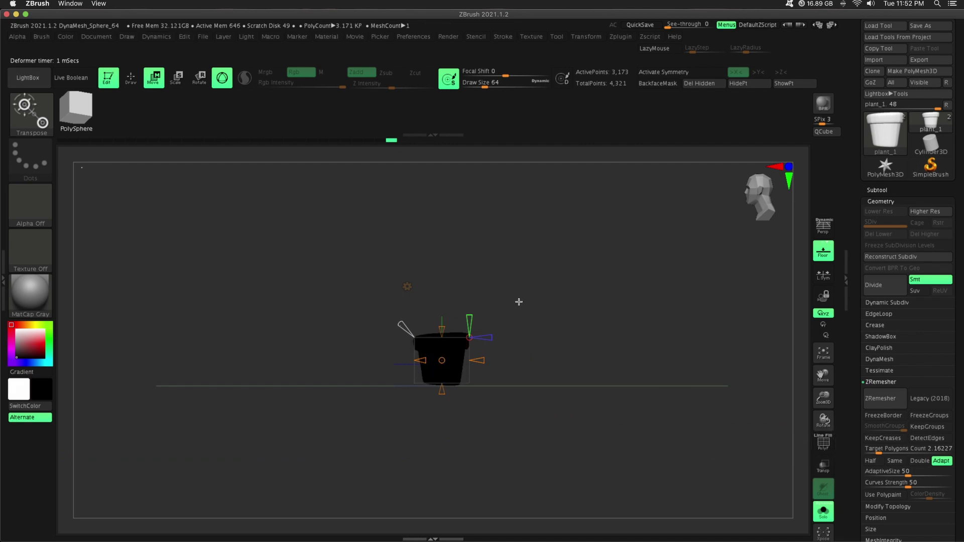
pyautogui.moveTo(617, 308); pyautogui.dragTo(650, 334)
pyautogui.press('p')
pyautogui.click(821, 232)
pyautogui.press('v')
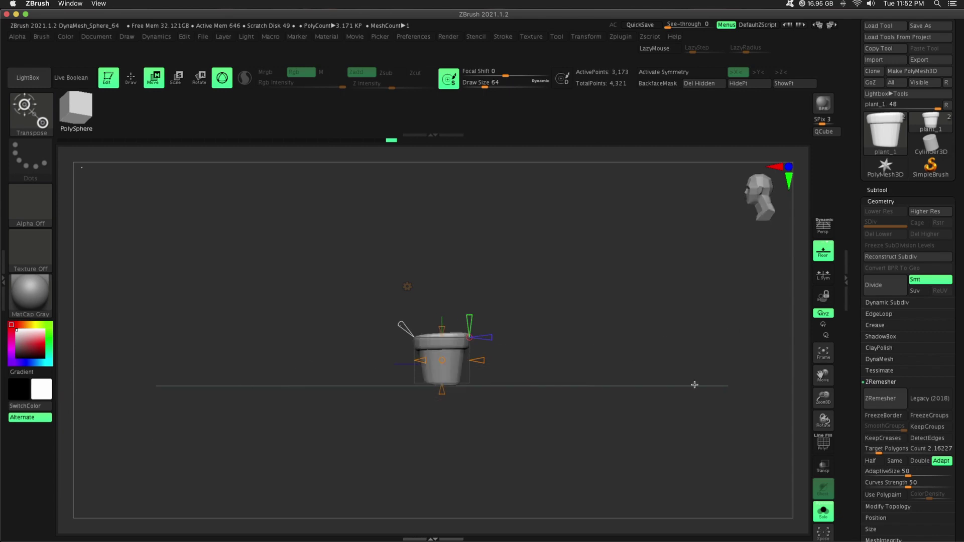
pyautogui.click(823, 444)
pyautogui.moveTo(822, 393); pyautogui.dragTo(823, 404)
# Return to the Gizmo 3D, tilt the pot slightly and nudge it vertically to seat it on the floor
pyautogui.keyDown('shift'); pyautogui.moveTo(680, 380); pyautogui.dragTo(655, 388); pyautogui.keyUp('shift')
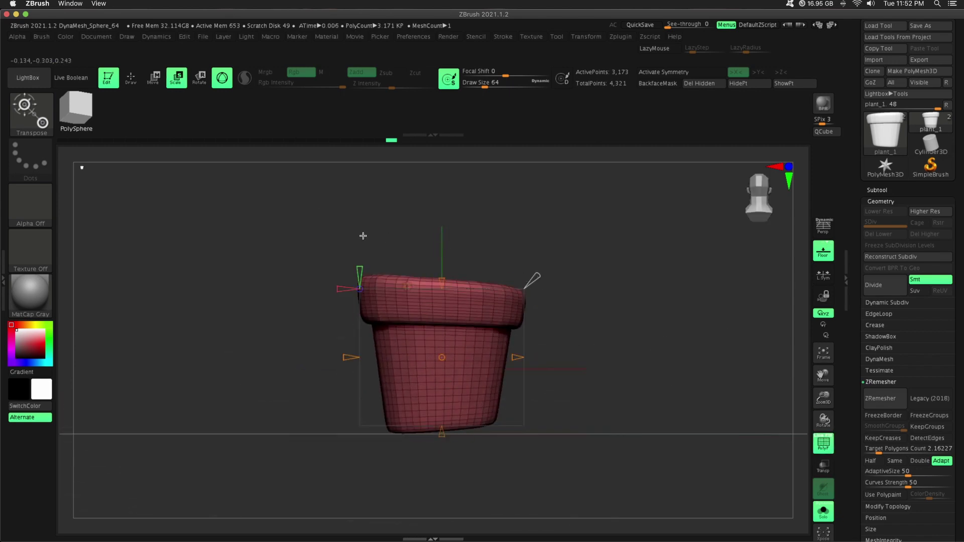
pyautogui.click(407, 287)
pyautogui.click(408, 291)
pyautogui.moveTo(427, 323); pyautogui.dragTo(445, 304)
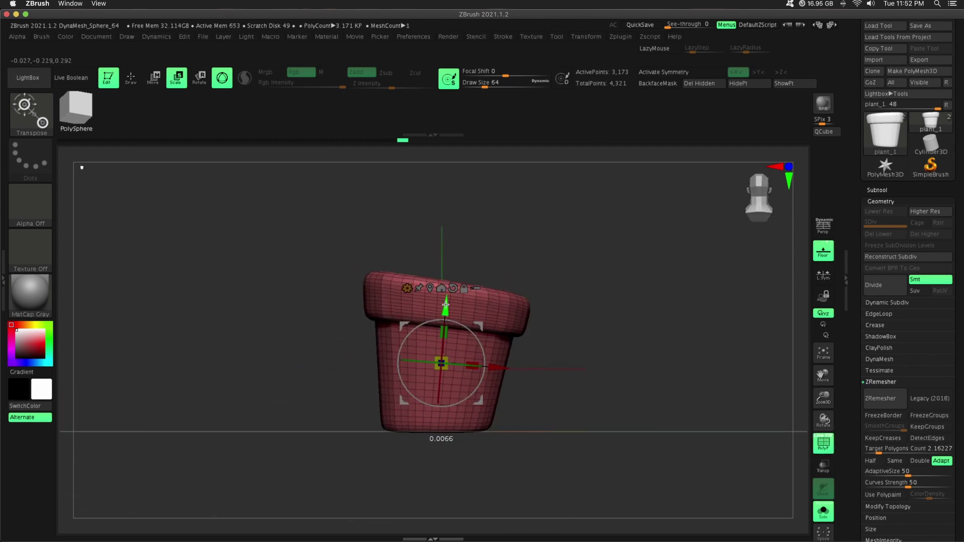
pyautogui.moveTo(542, 264); pyautogui.dragTo(494, 281)
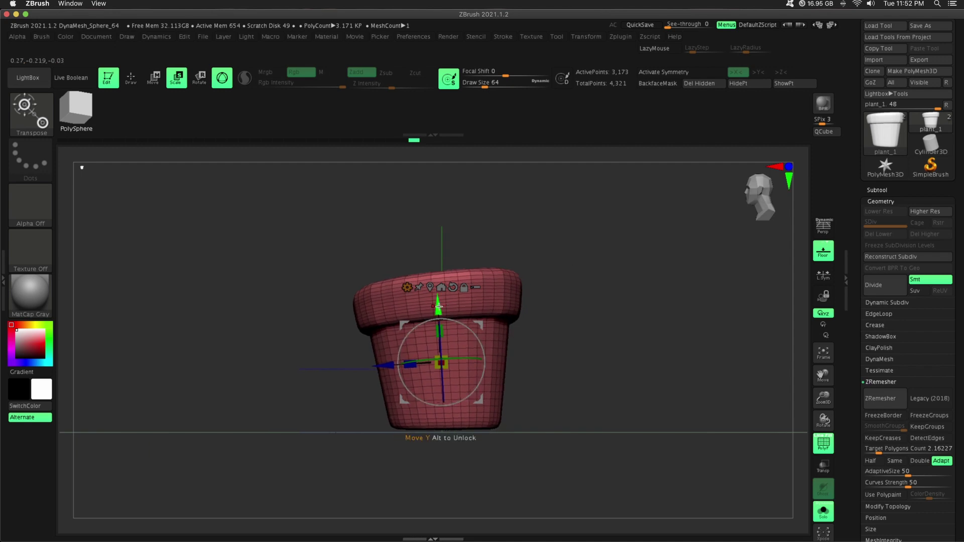
pyautogui.moveTo(593, 301); pyautogui.dragTo(301, 186)
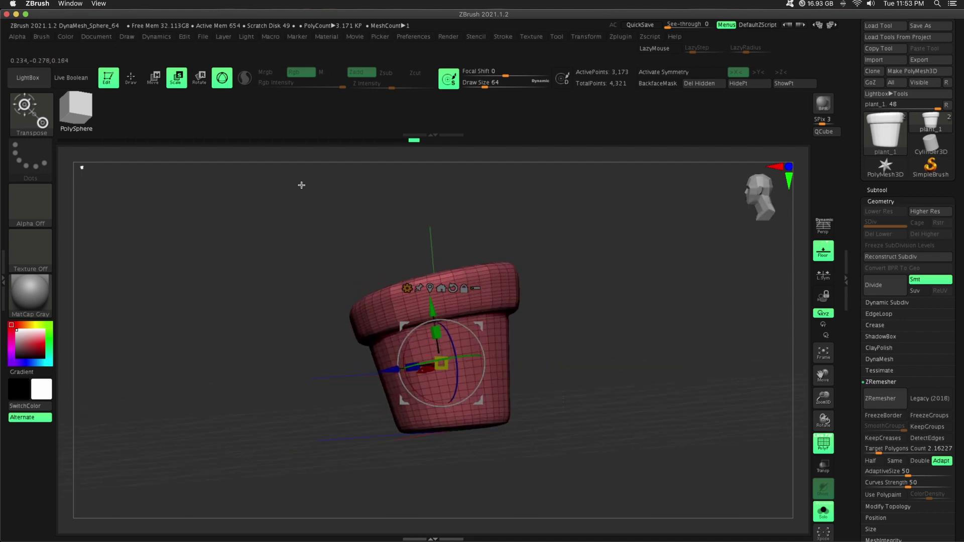
# Subdivide the pot to level 2 and trim the slanted top of its rim with the ClipCurve brush from the front and side
pyautogui.press('q')
pyautogui.press('b')
pyautogui.press('c')
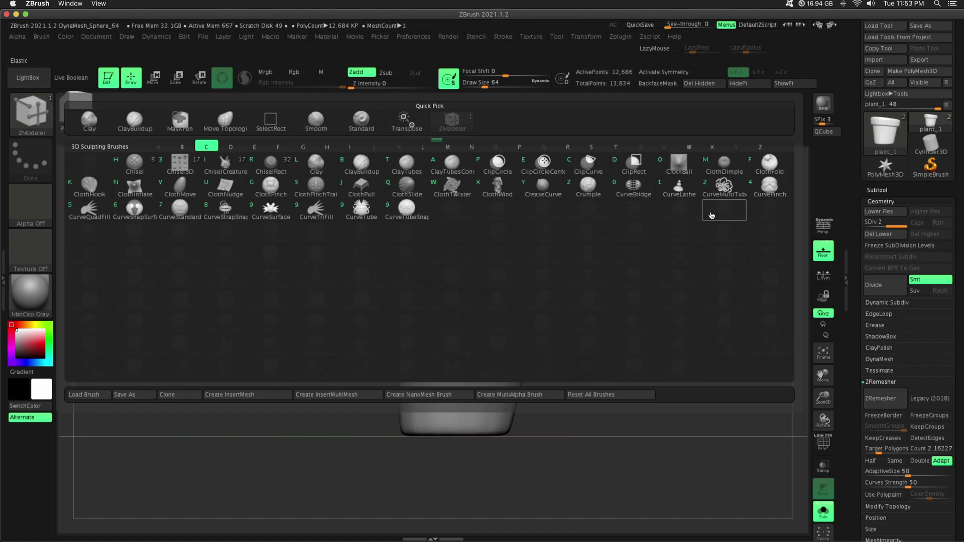
pyautogui.press('c')
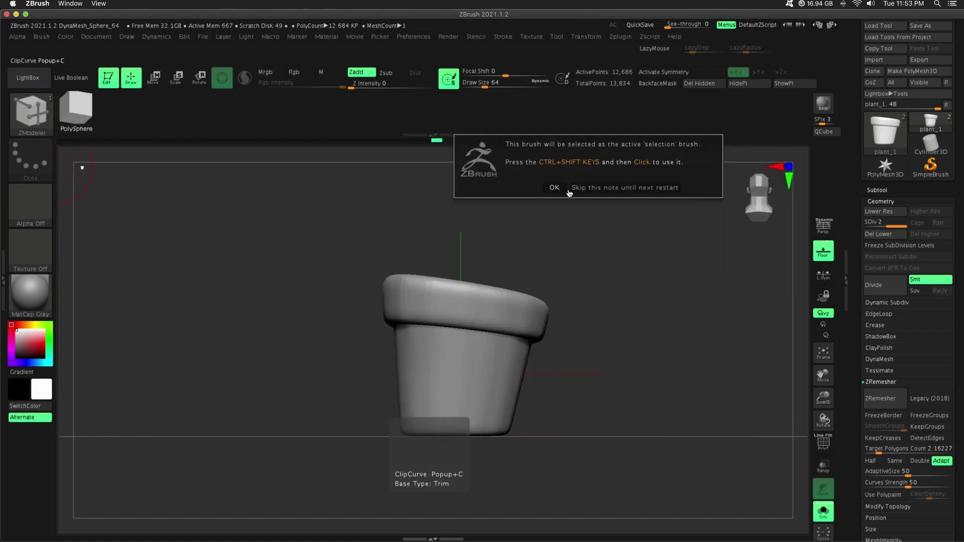
pyautogui.keyDown('ctrl'); pyautogui.keyDown('shift'); pyautogui.moveTo(573, 310); pyautogui.dragTo(353, 268); pyautogui.keyUp('shift'); pyautogui.keyUp('ctrl')
pyautogui.hotkey('ctrl', 'z')
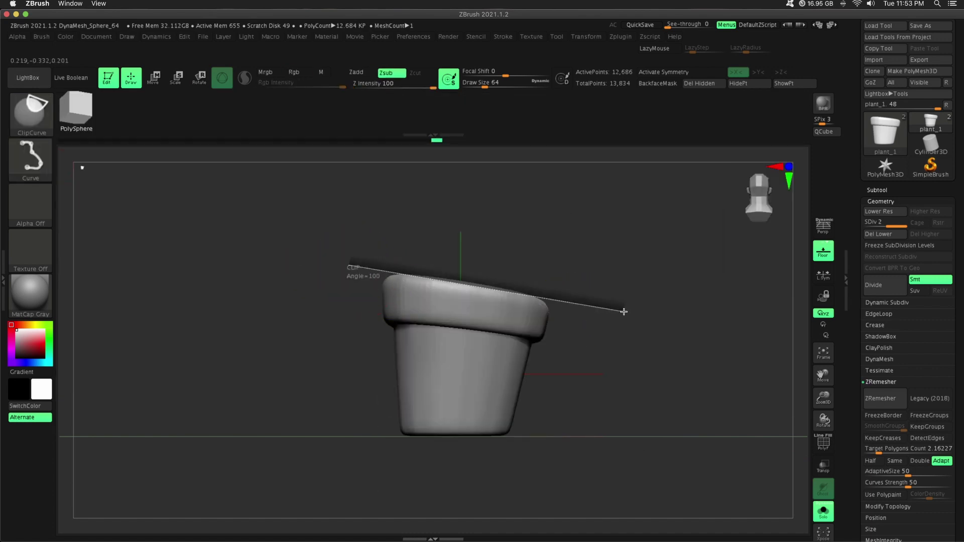
pyautogui.keyDown('ctrl'); pyautogui.keyDown('shift'); pyautogui.moveTo(625, 314); pyautogui.dragTo(625, 314); pyautogui.keyUp('shift'); pyautogui.keyUp('ctrl')
pyautogui.moveTo(626, 314)
pyautogui.mouseDown()
pyautogui.moveTo(646, 316)
pyautogui.moveTo(618, 315)
pyautogui.moveTo(624, 298)
pyautogui.mouseUp()
pyautogui.moveTo(633, 334); pyautogui.dragTo(623, 311)
pyautogui.keyDown('ctrl'); pyautogui.keyDown('shift'); pyautogui.moveTo(267, 259); pyautogui.dragTo(290, 269); pyautogui.keyUp('shift'); pyautogui.keyUp('ctrl')
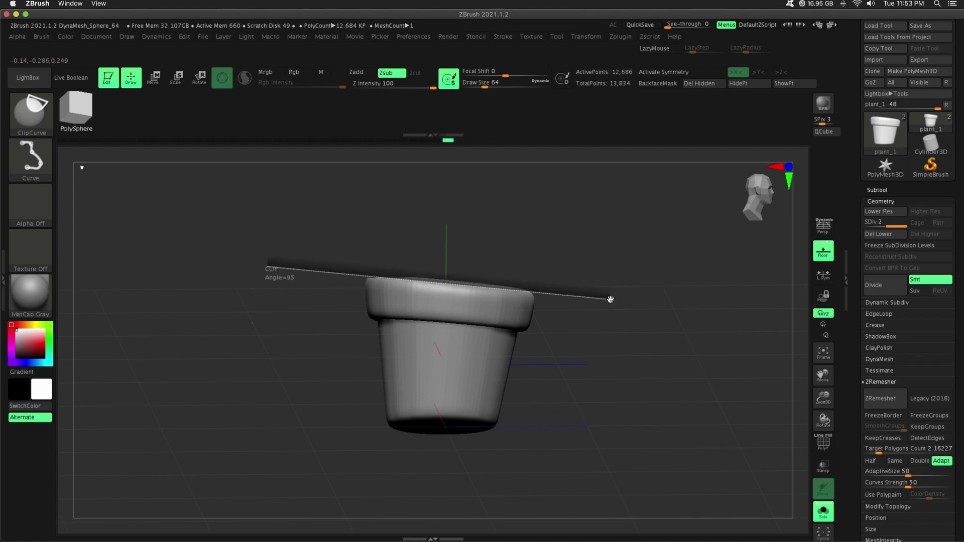
pyautogui.moveTo(609, 299)
pyautogui.keyDown('ctrl'); pyautogui.keyDown('shift'); pyautogui.mouseDown()
pyautogui.moveTo(624, 295)
pyautogui.moveTo(559, 327)
pyautogui.moveTo(501, 381)
pyautogui.moveTo(636, 340)
pyautogui.moveTo(643, 328)
pyautogui.moveTo(615, 409)
pyautogui.moveTo(678, 329)
pyautogui.mouseUp(); pyautogui.keyUp('shift'); pyautogui.keyUp('ctrl')
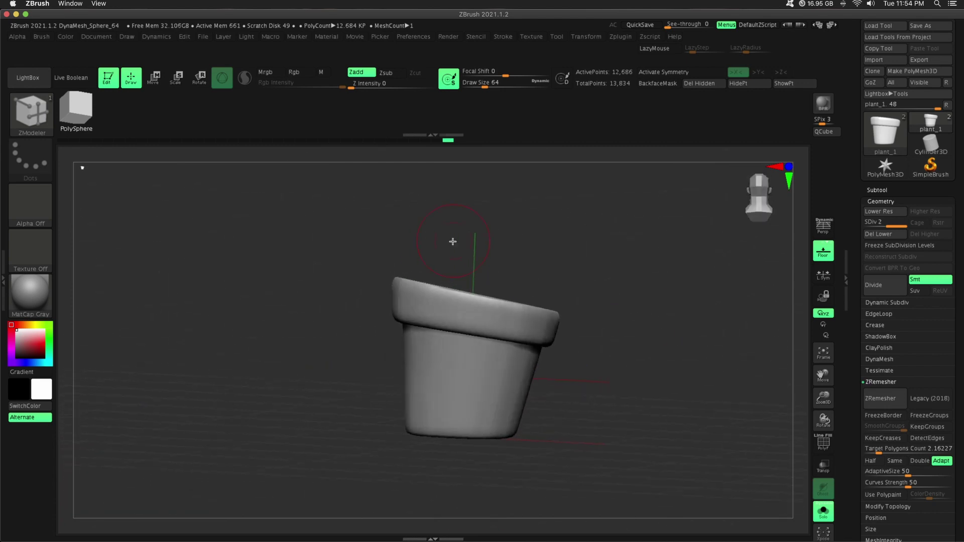
# Flatten the outer face of the pot's rim in several places with the hPolish brush at draw size 64
pyautogui.press('b')
pyautogui.press('h')
pyautogui.press('p')
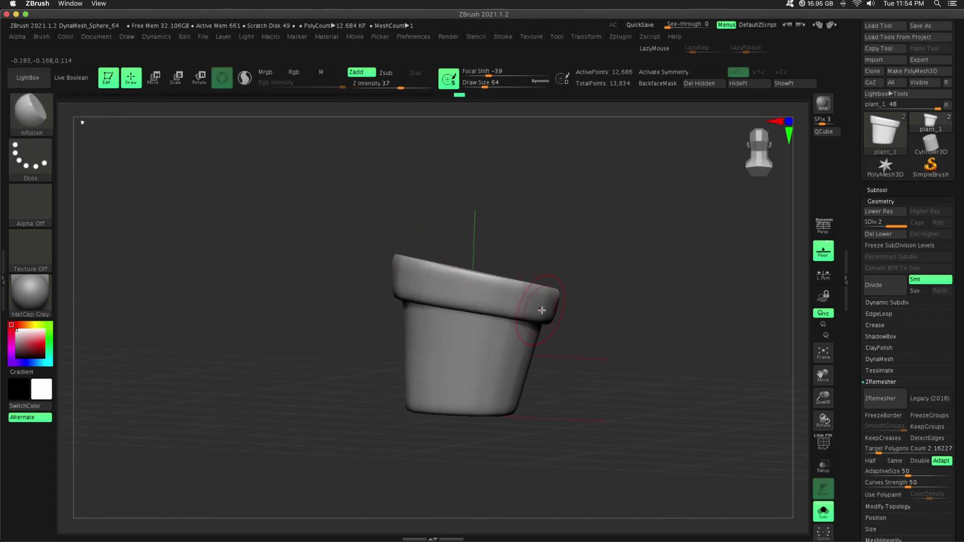
pyautogui.moveTo(621, 320); pyautogui.dragTo(584, 301)
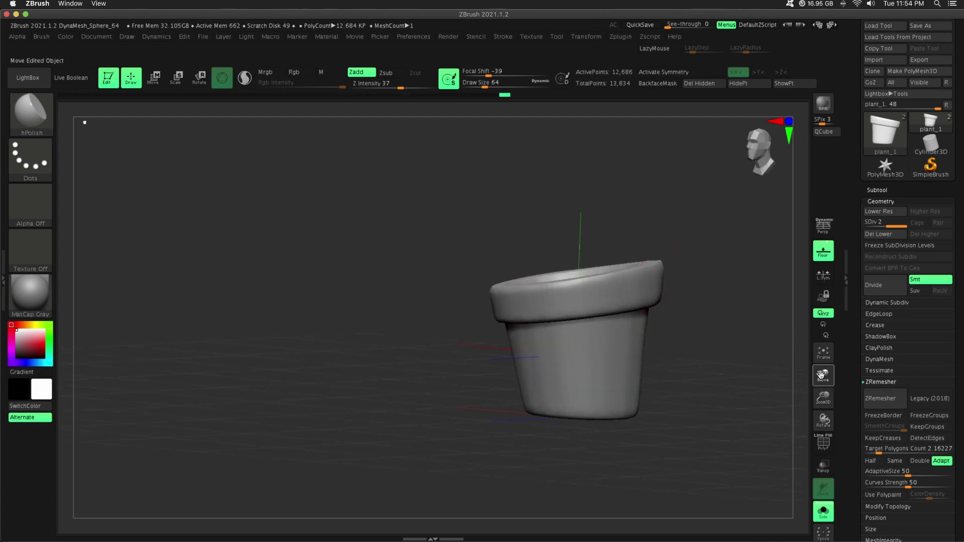
pyautogui.moveTo(821, 375)
pyautogui.mouseDown()
pyautogui.moveTo(446, 345)
pyautogui.moveTo(504, 321)
pyautogui.mouseUp()
pyautogui.moveTo(615, 323); pyautogui.dragTo(640, 312)
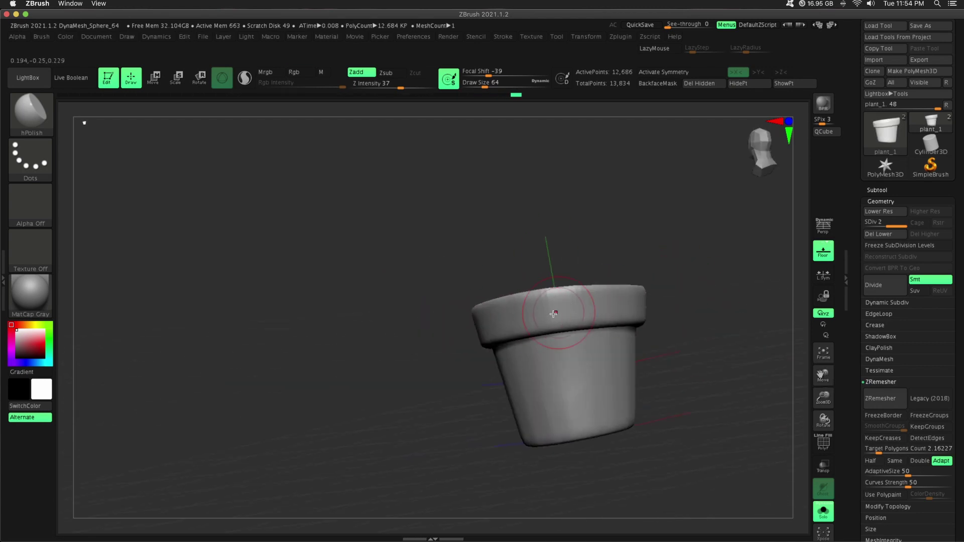
pyautogui.moveTo(553, 312); pyautogui.dragTo(577, 315)
pyautogui.moveTo(682, 337); pyautogui.dragTo(678, 251)
# Polish the underside edge of the rim around the pot with hPolish, reducing the draw size to 31 and 16
pyautogui.moveTo(824, 377); pyautogui.dragTo(758, 385)
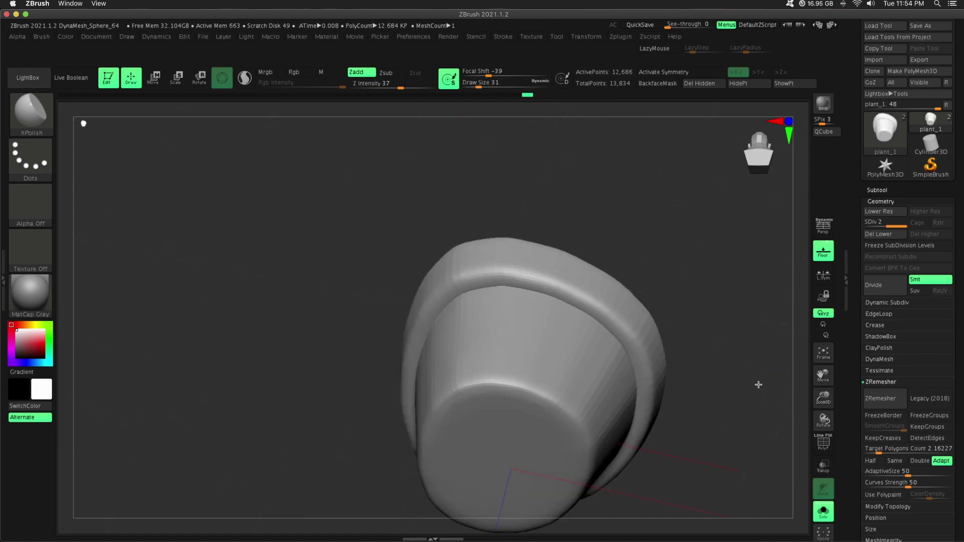
pyautogui.click(823, 443)
pyautogui.click(823, 442)
pyautogui.moveTo(606, 212); pyautogui.dragTo(600, 168)
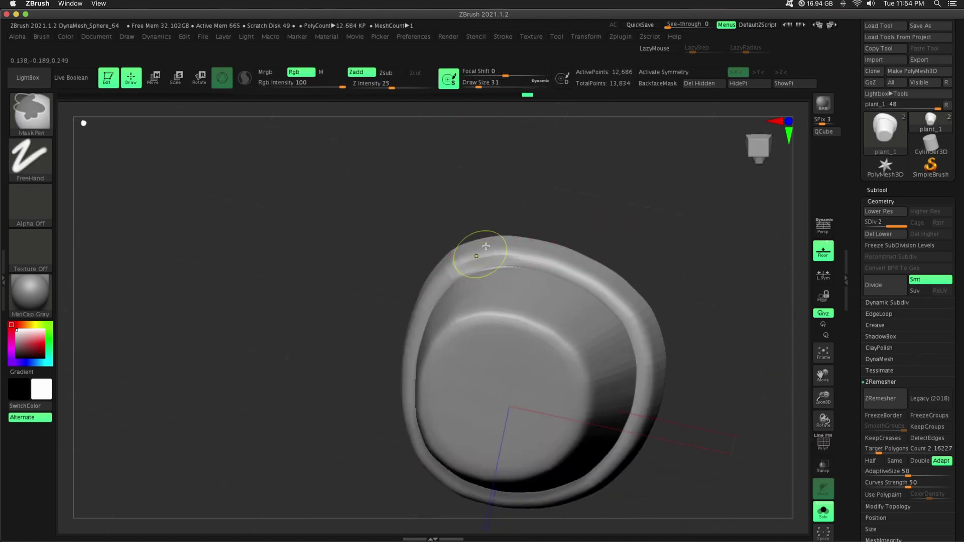
pyautogui.moveTo(480, 83); pyautogui.dragTo(478, 83)
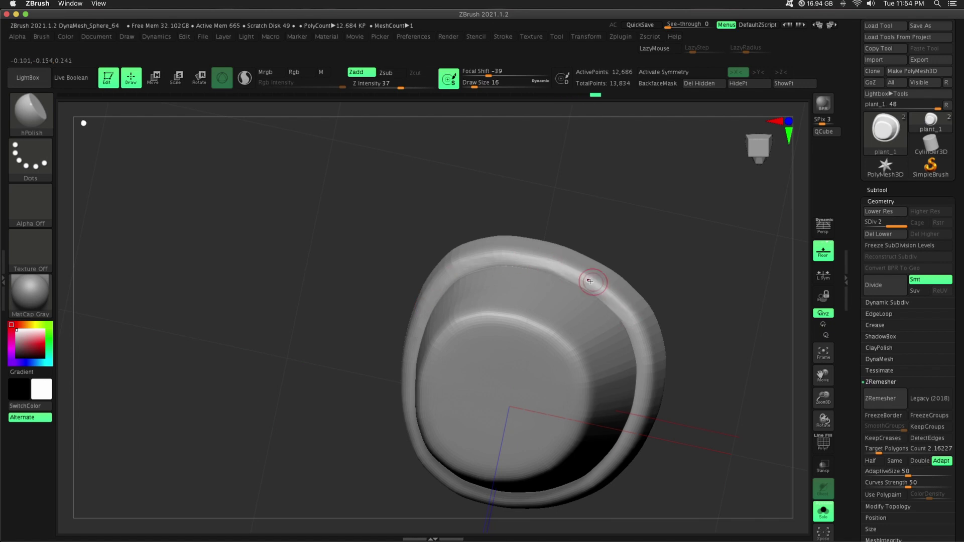
pyautogui.moveTo(680, 396); pyautogui.dragTo(629, 341)
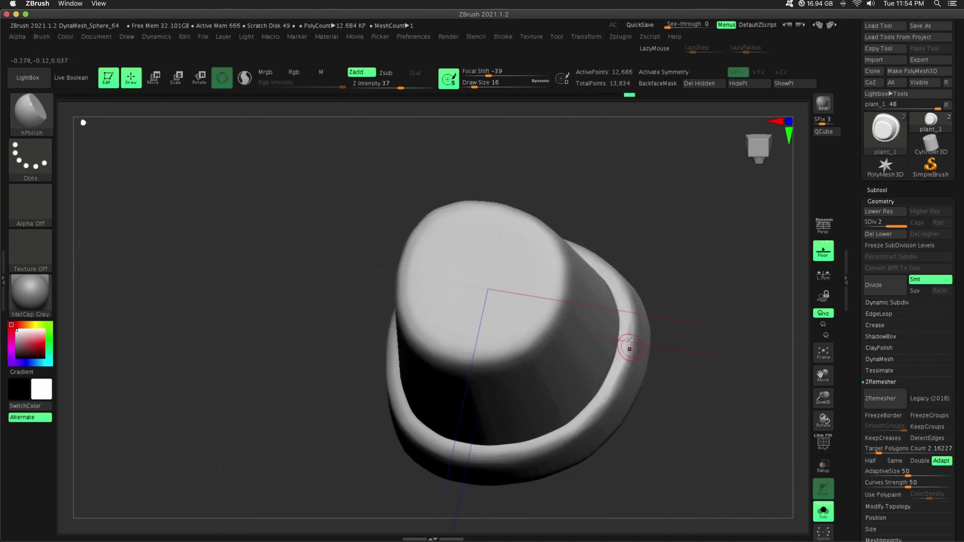
pyautogui.moveTo(313, 427); pyautogui.dragTo(347, 442)
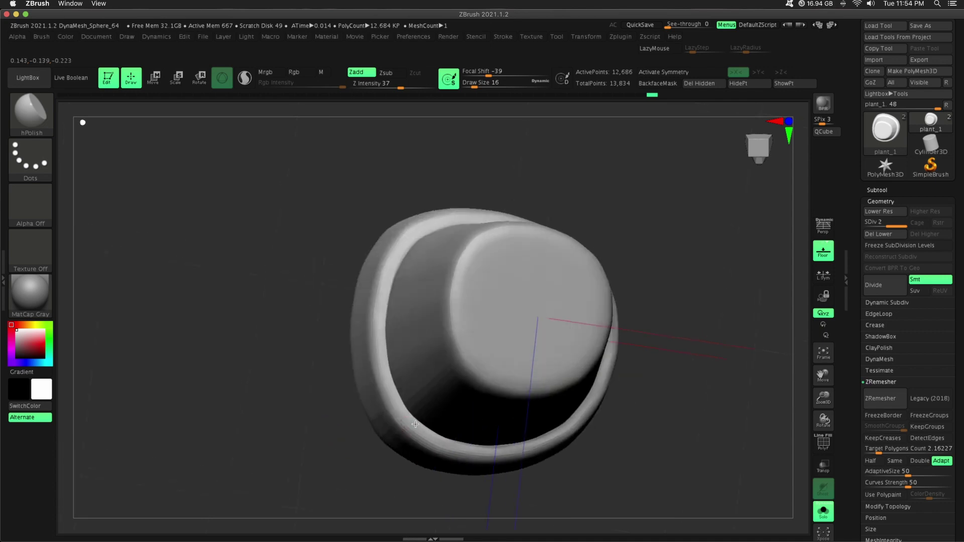
pyautogui.moveTo(645, 208); pyautogui.dragTo(664, 312)
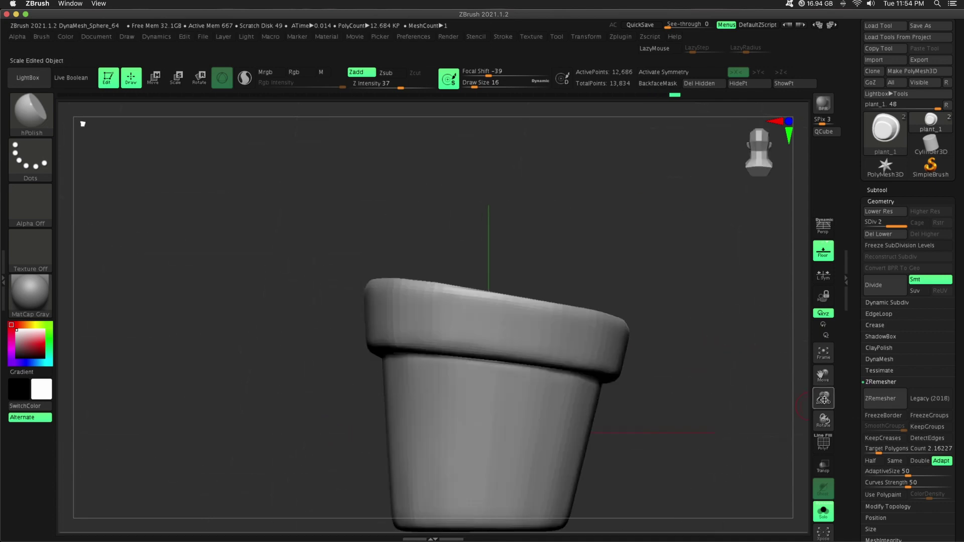
# Raise the brush draw size to 87 and smooth the whole pot with the Polish deformation
pyautogui.moveTo(824, 400); pyautogui.dragTo(820, 374)
pyautogui.moveTo(699, 354); pyautogui.dragTo(643, 357)
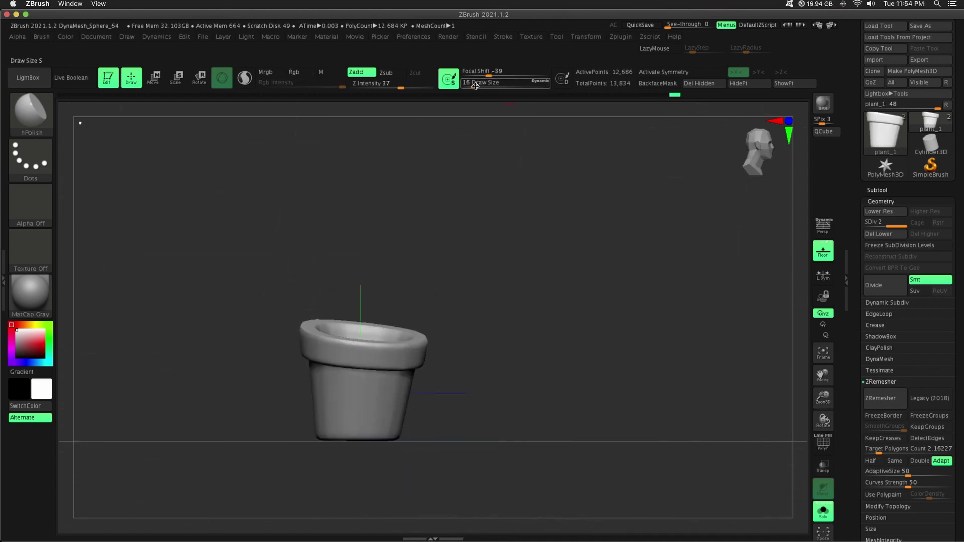
pyautogui.moveTo(431, 396)
pyautogui.mouseDown()
pyautogui.moveTo(460, 390)
pyautogui.moveTo(441, 392)
pyautogui.mouseUp()
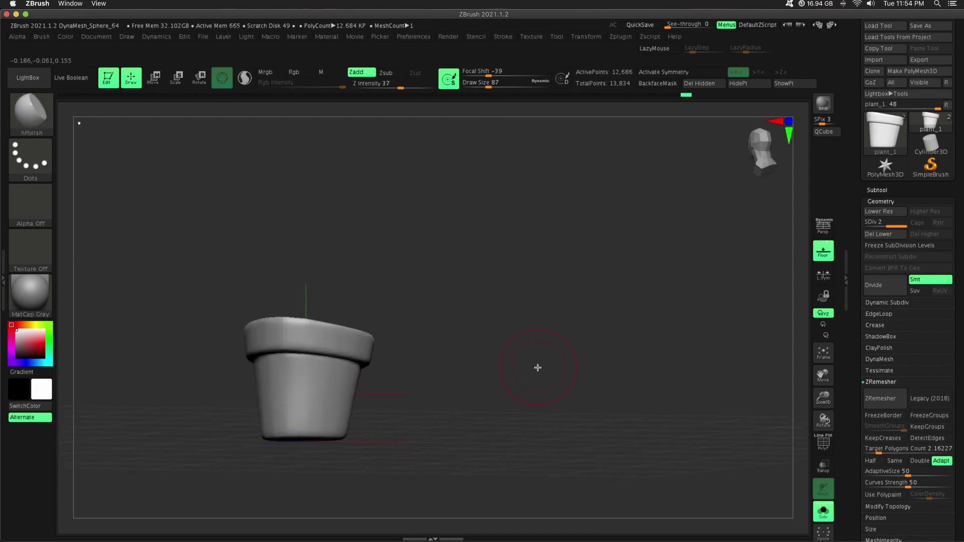
pyautogui.keyDown('shift'); pyautogui.moveTo(538, 368); pyautogui.dragTo(562, 364); pyautogui.keyUp('shift')
pyautogui.click(889, 201)
pyautogui.click(883, 297)
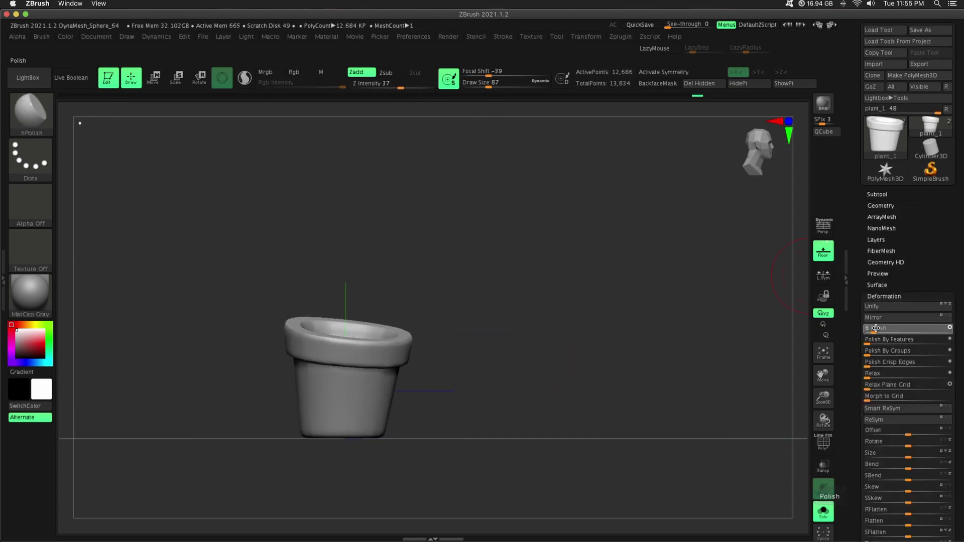
pyautogui.press('f')
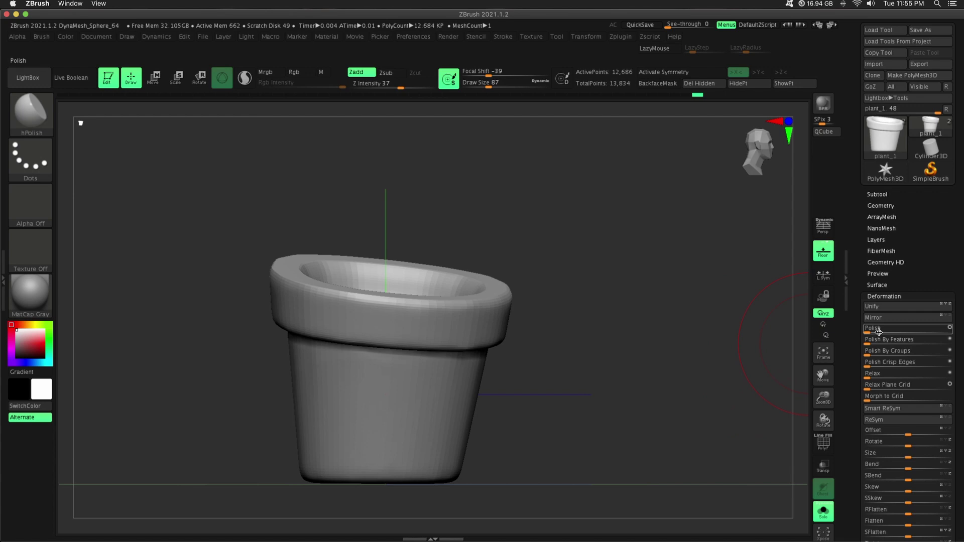
# Reshape the pot's rim with the Move Topological brush at draw size 104
pyautogui.moveTo(728, 369)
pyautogui.mouseDown()
pyautogui.moveTo(650, 378)
pyautogui.moveTo(637, 368)
pyautogui.moveTo(757, 356)
pyautogui.moveTo(700, 315)
pyautogui.moveTo(676, 319)
pyautogui.mouseUp()
pyautogui.press('b')
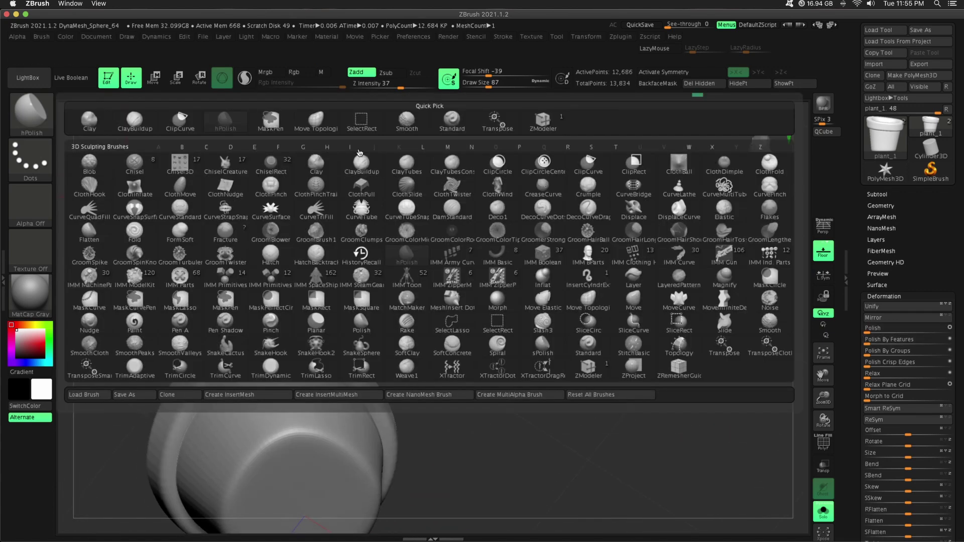
pyautogui.press('m')
pyautogui.press('t')
pyautogui.moveTo(490, 82); pyautogui.dragTo(495, 81)
pyautogui.moveTo(300, 252)
pyautogui.mouseDown()
pyautogui.moveTo(248, 291)
pyautogui.moveTo(374, 323)
pyautogui.moveTo(512, 271)
pyautogui.moveTo(458, 273)
pyautogui.moveTo(561, 260)
pyautogui.moveTo(537, 264)
pyautogui.mouseUp()
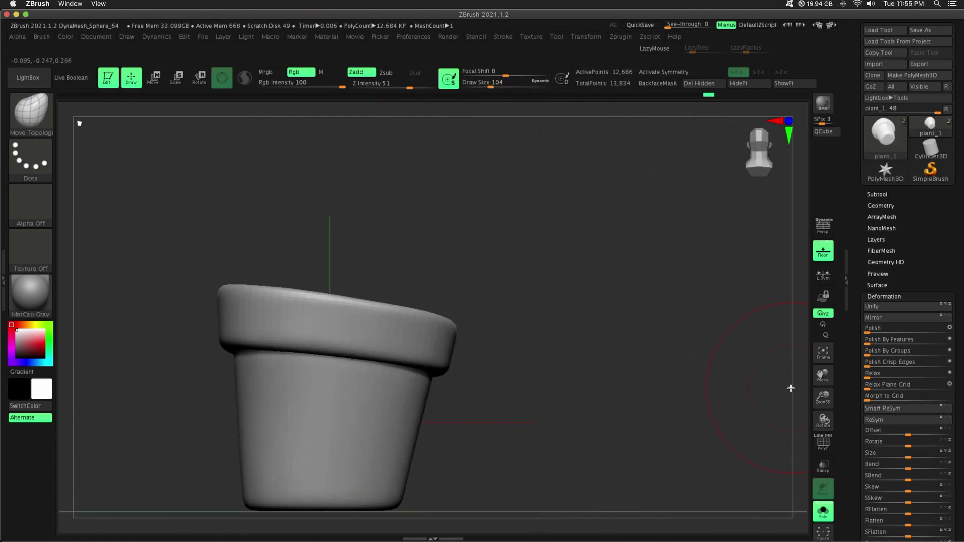
pyautogui.moveTo(823, 397); pyautogui.dragTo(822, 376)
pyautogui.moveTo(647, 312); pyautogui.dragTo(782, 342)
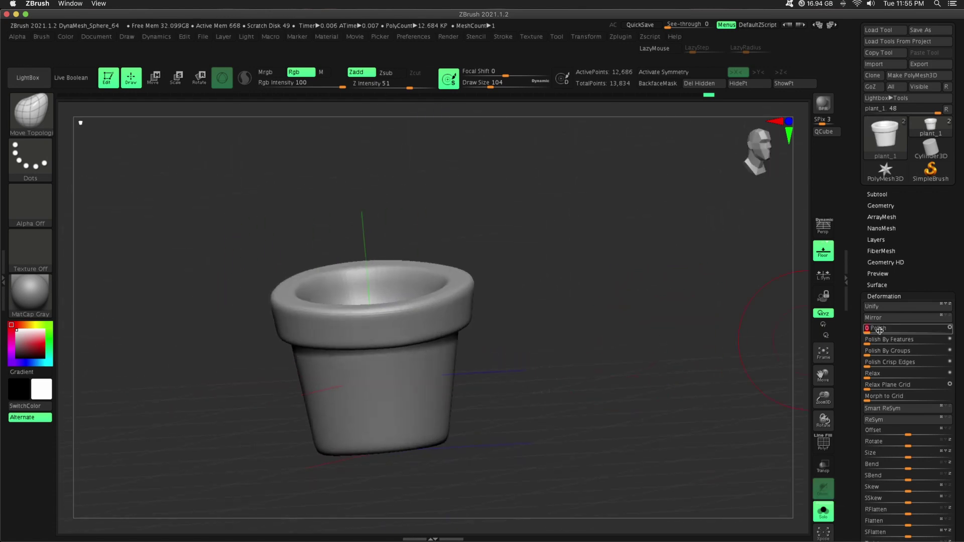
# Subdivide the pot to level 3 and save the tool as plant_2 with the soil mound shown again
pyautogui.moveTo(878, 331); pyautogui.dragTo(878, 217)
pyautogui.click(880, 206)
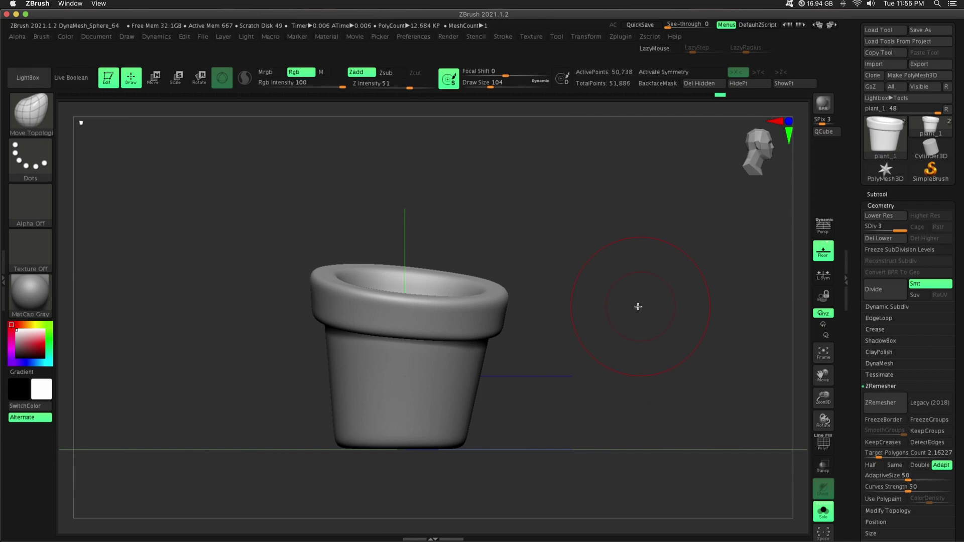
pyautogui.moveTo(638, 306); pyautogui.dragTo(695, 312)
pyautogui.moveTo(666, 349); pyautogui.dragTo(693, 282)
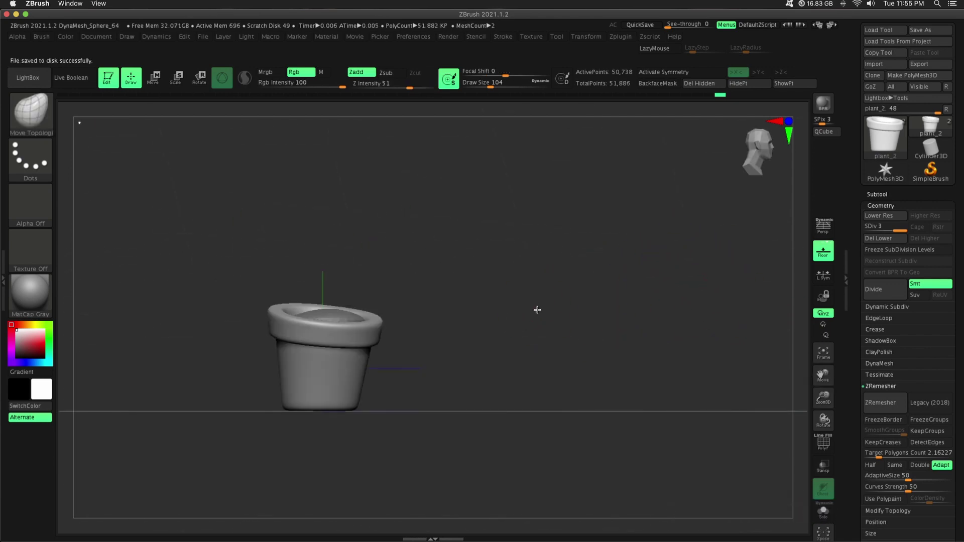
# Select the soil mound and reshape it with the Move Topological brush to follow the pot's slanted opening
pyautogui.moveTo(537, 310); pyautogui.dragTo(552, 316)
pyautogui.moveTo(822, 397); pyautogui.dragTo(824, 427)
pyautogui.keyDown('alt'); pyautogui.click(357, 315); pyautogui.keyUp('alt')
pyautogui.moveTo(474, 227)
pyautogui.mouseDown()
pyautogui.moveTo(485, 311)
pyautogui.moveTo(400, 332)
pyautogui.moveTo(470, 319)
pyautogui.mouseUp()
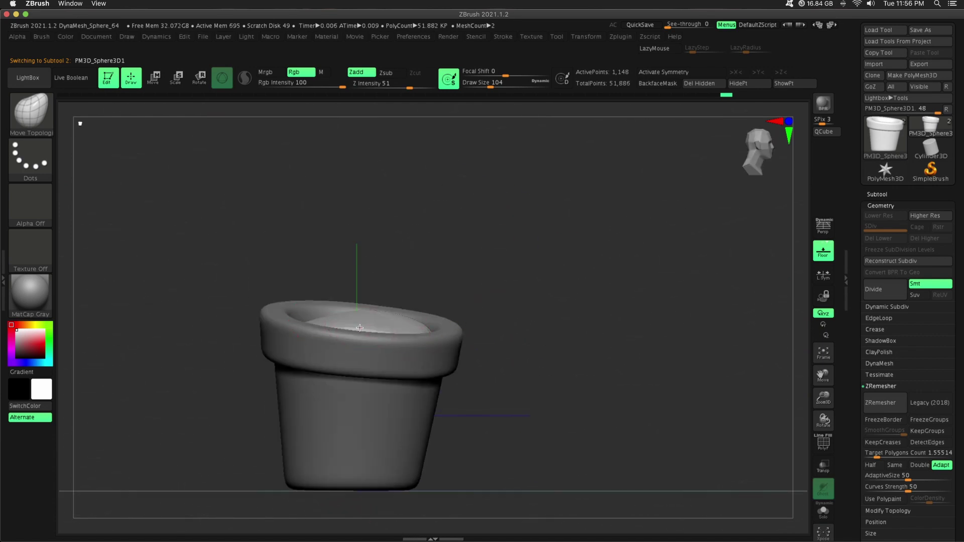
pyautogui.moveTo(489, 281)
pyautogui.mouseDown()
pyautogui.moveTo(492, 348)
pyautogui.moveTo(494, 290)
pyautogui.mouseUp()
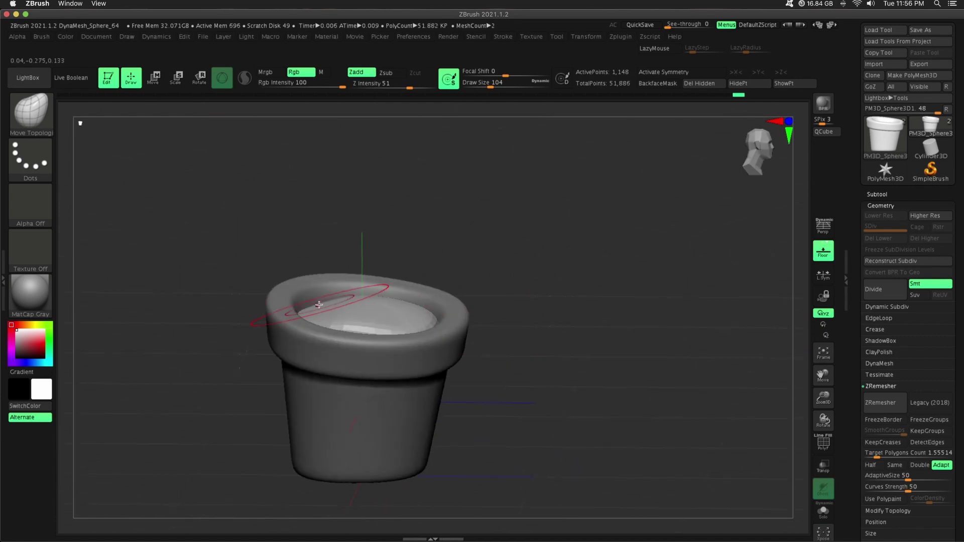
pyautogui.moveTo(555, 249); pyautogui.dragTo(364, 303)
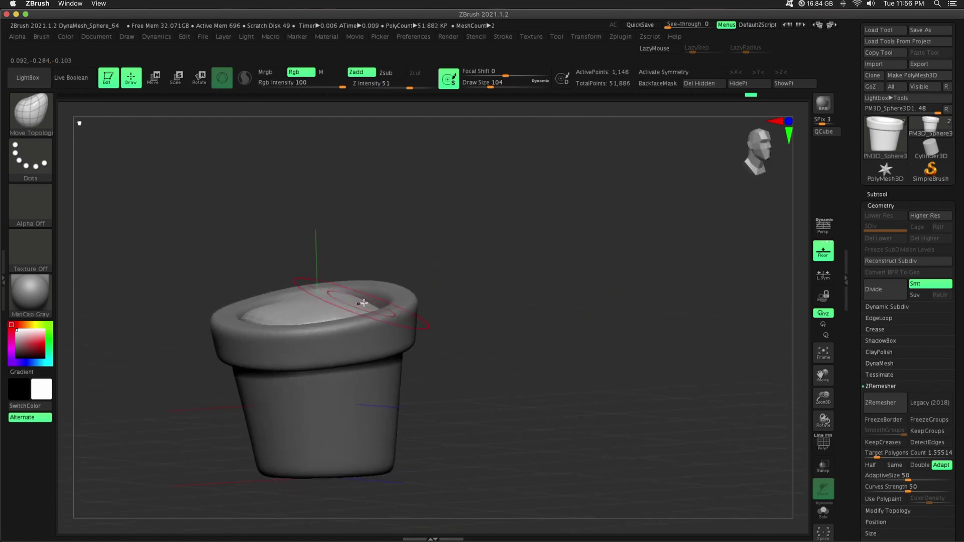
pyautogui.moveTo(467, 270); pyautogui.dragTo(759, 375)
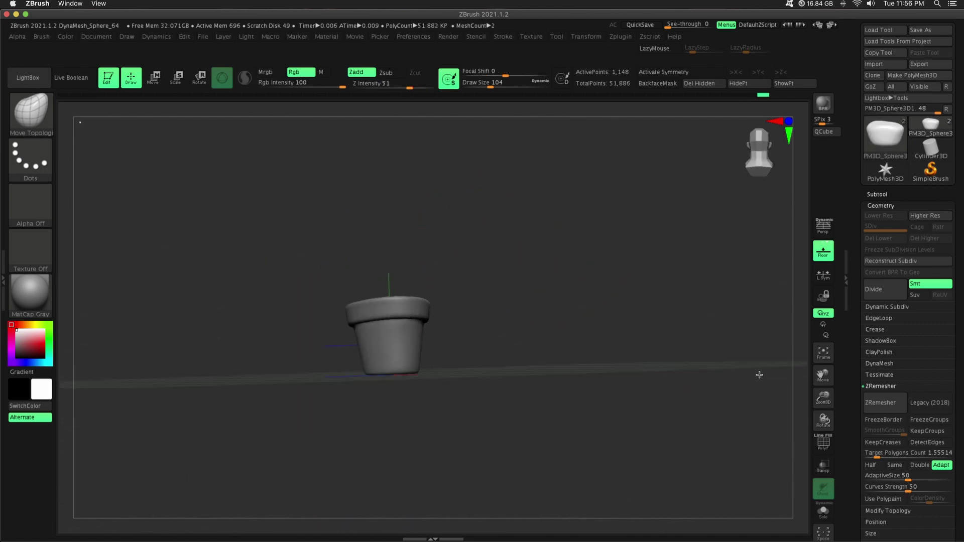
# Raise the soil mound above the rim with Move Topological at draw size 167, judging the shape against a black silhouette
pyautogui.moveTo(826, 403); pyautogui.dragTo(564, 118)
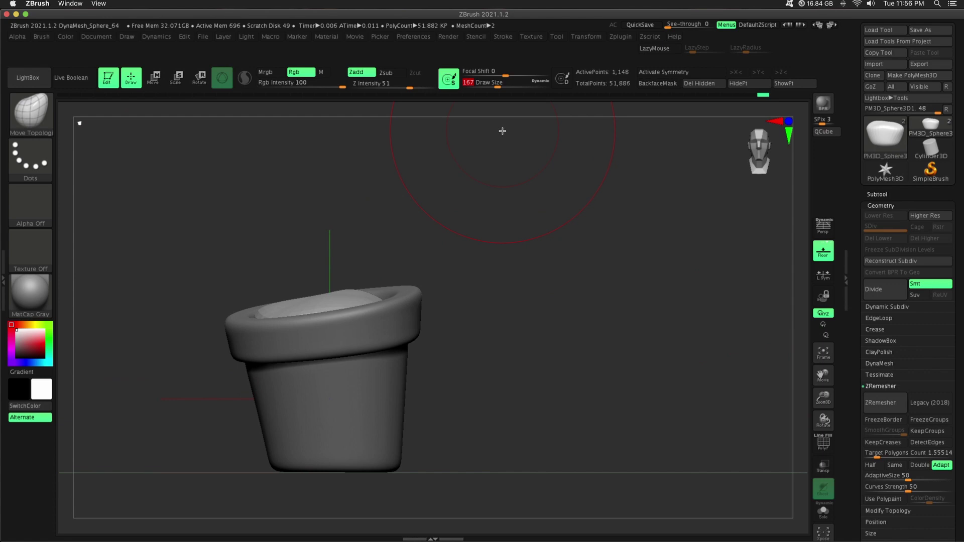
pyautogui.press('v')
pyautogui.press('v')
pyautogui.press('v')
pyautogui.moveTo(484, 261)
pyautogui.mouseDown()
pyautogui.moveTo(372, 279)
pyautogui.moveTo(458, 239)
pyautogui.moveTo(333, 286)
pyautogui.moveTo(371, 262)
pyautogui.mouseUp()
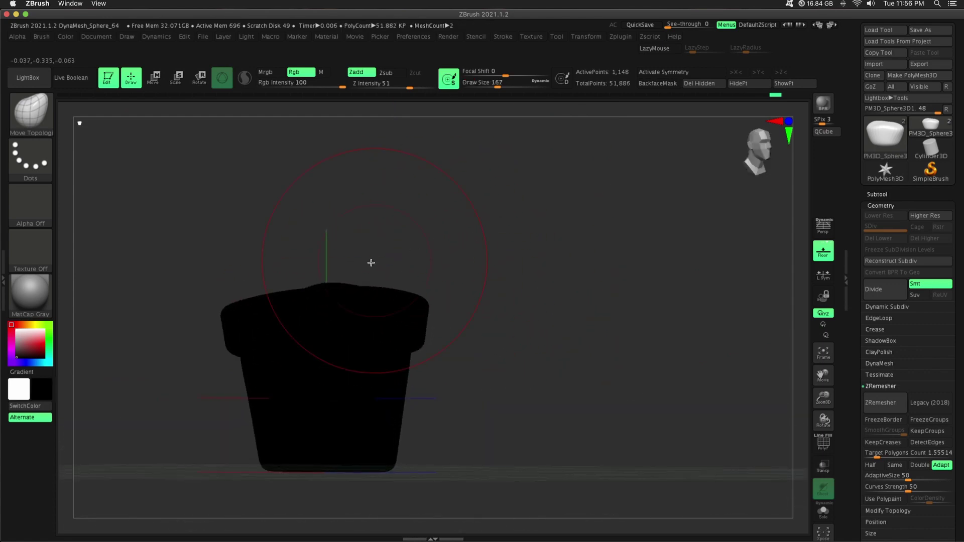
pyautogui.moveTo(438, 259); pyautogui.dragTo(465, 255)
pyautogui.moveTo(307, 282); pyautogui.dragTo(312, 287)
pyautogui.press('v')
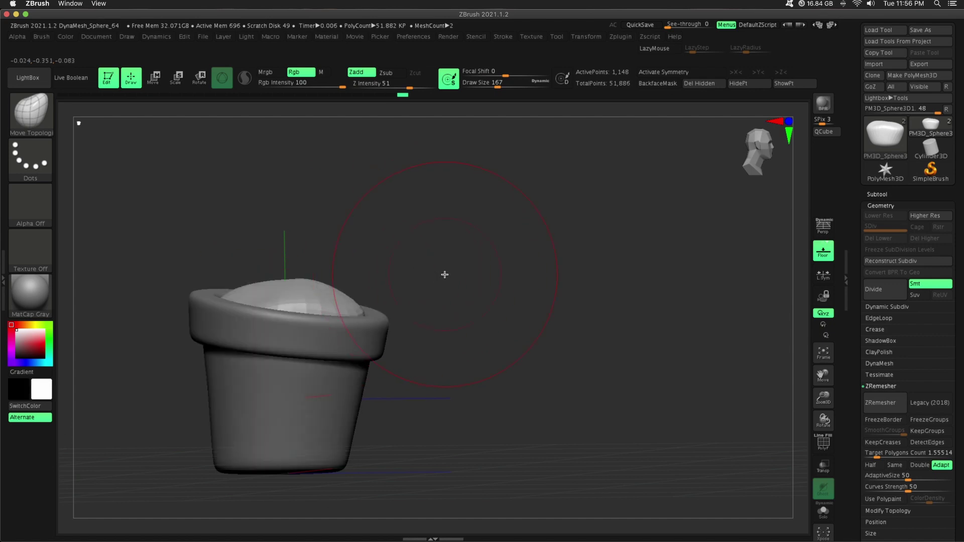
pyautogui.keyDown('shift'); pyautogui.moveTo(446, 273); pyautogui.dragTo(473, 267); pyautogui.keyUp('shift')
pyautogui.press('v')
pyautogui.moveTo(315, 287); pyautogui.dragTo(399, 262)
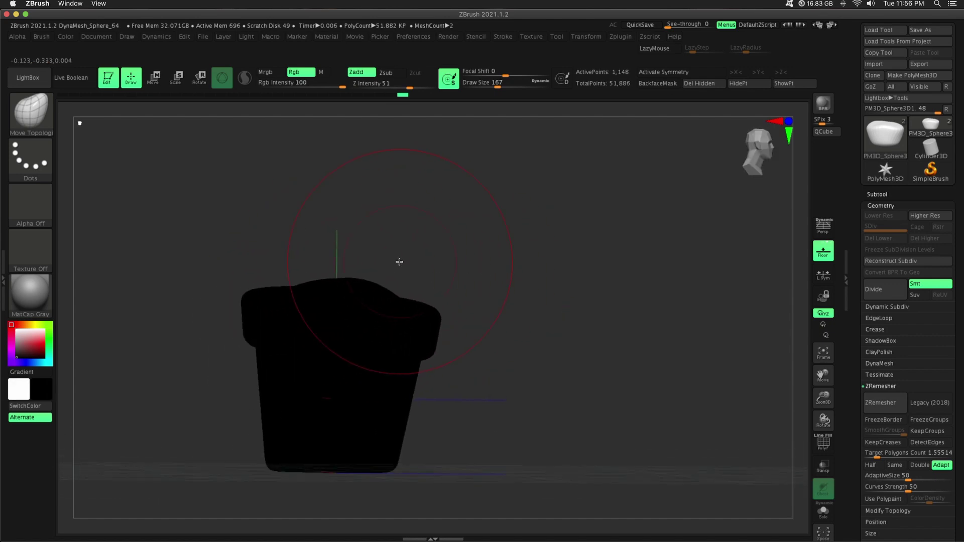
pyautogui.moveTo(439, 198); pyautogui.dragTo(375, 253)
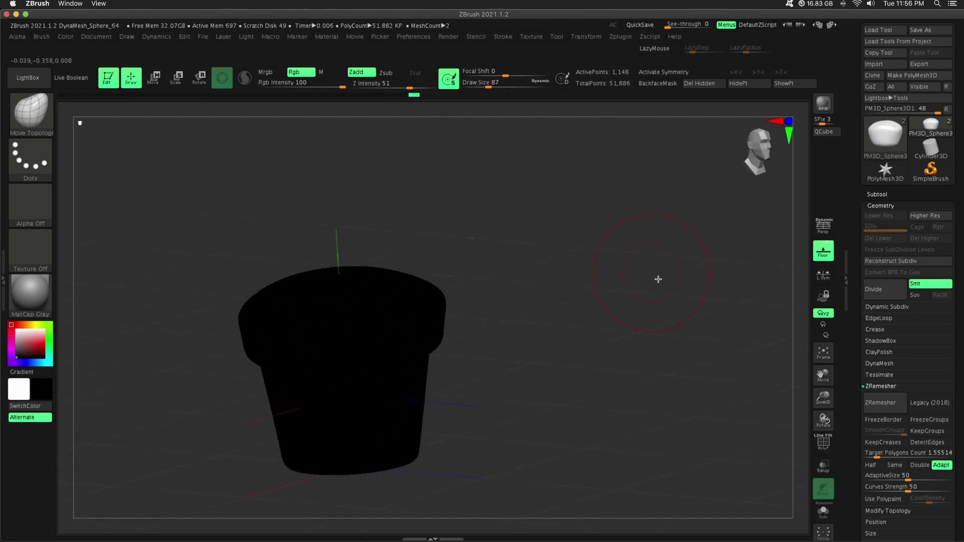
# Restore the normal fill and smooth the edge of the soil mound at draw size 87
pyautogui.press('v')
pyautogui.moveTo(613, 276); pyautogui.dragTo(582, 326)
pyautogui.moveTo(512, 321); pyautogui.dragTo(522, 266)
pyautogui.keyDown('shift'); pyautogui.moveTo(401, 312); pyautogui.dragTo(407, 314); pyautogui.keyUp('shift')
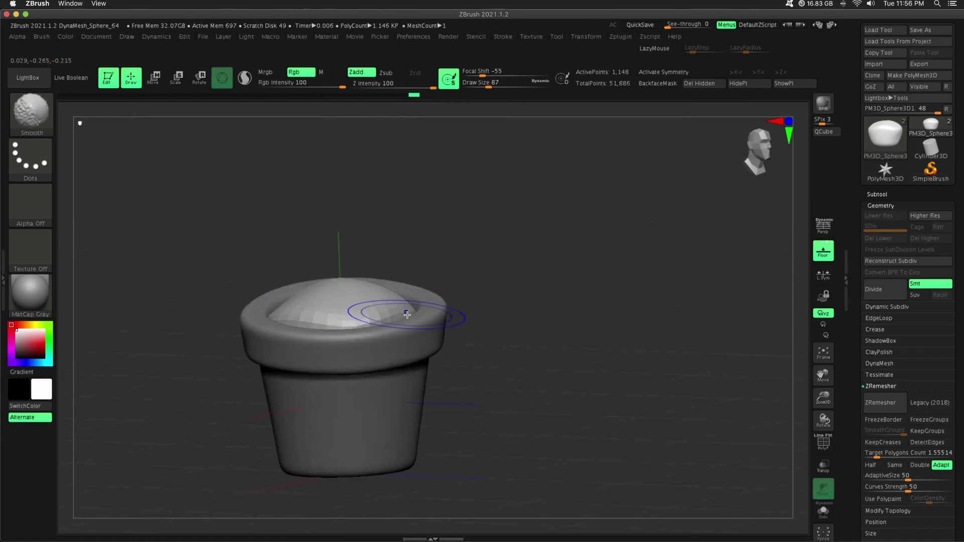
# Examine the pot and soil mound from a distance and turn on the perspective display
pyautogui.moveTo(823, 398); pyautogui.dragTo(802, 347)
pyautogui.moveTo(715, 392); pyautogui.dragTo(683, 400)
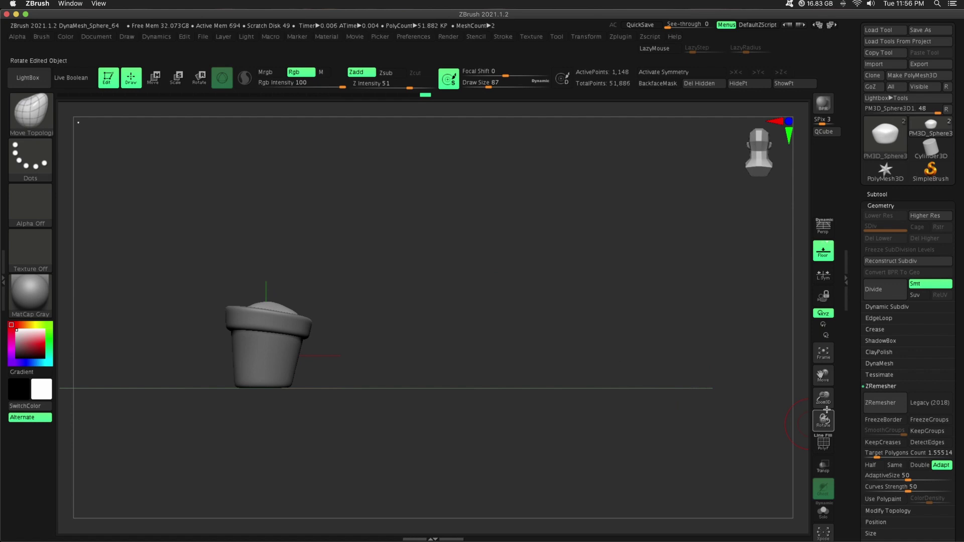
pyautogui.moveTo(824, 403); pyautogui.dragTo(823, 437)
pyautogui.moveTo(717, 394); pyautogui.dragTo(623, 390)
pyautogui.moveTo(820, 401); pyautogui.dragTo(827, 299)
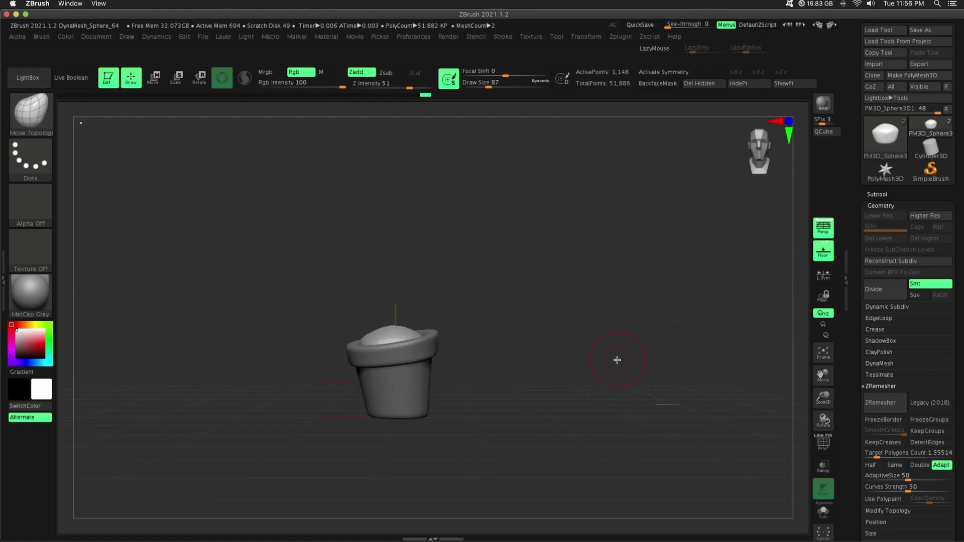